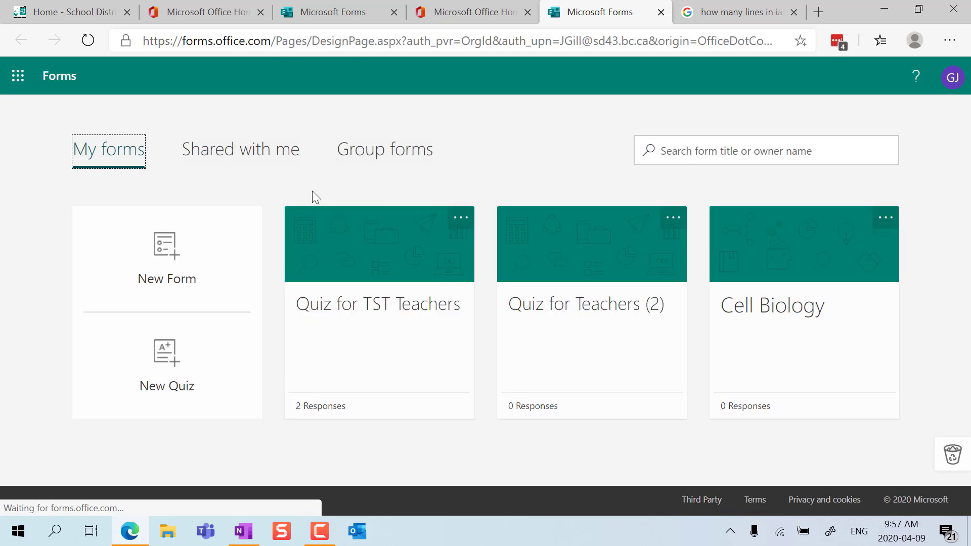
Create a new quiz and title it "Quiz on Poetry"
click(126, 386)
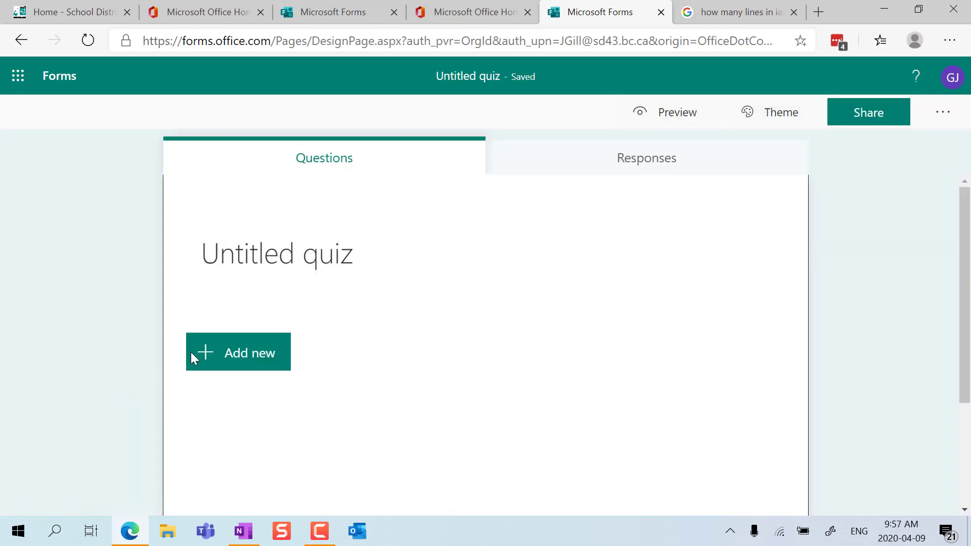
click(303, 251)
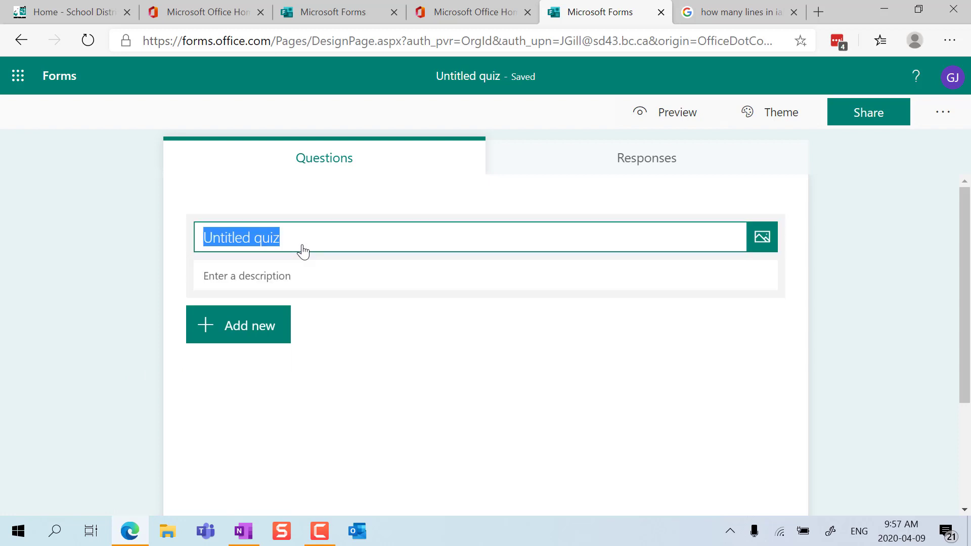
text(Quiz on Poetry)
Search Bing images for "poetry" and add the scattered word-tiles picture showing "gift" to the quiz title
click(761, 239)
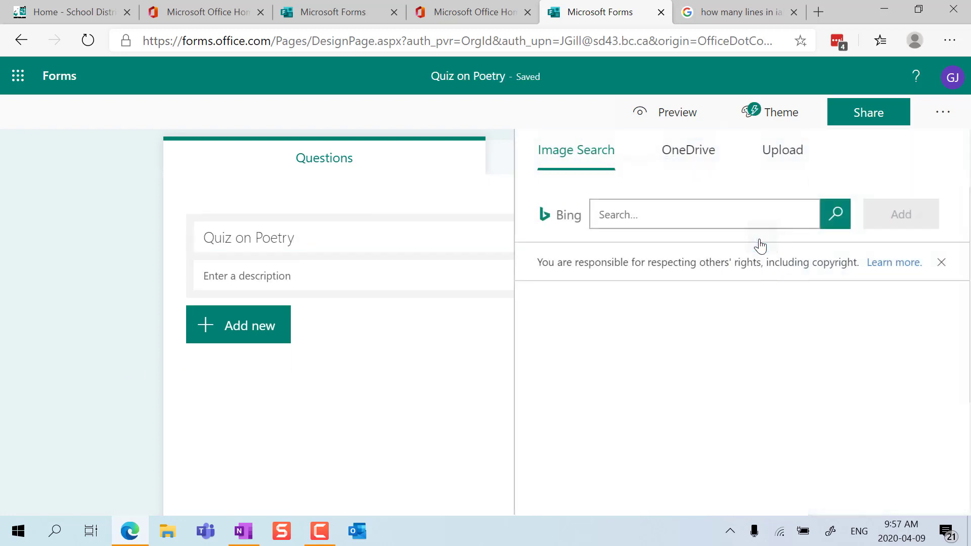
click(688, 211)
text(po)
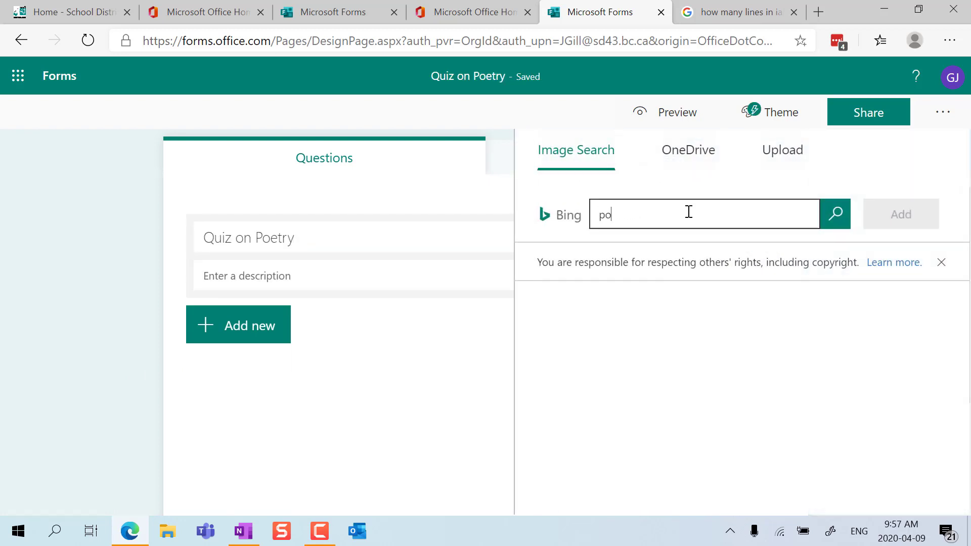
text(etry)
key(Return)
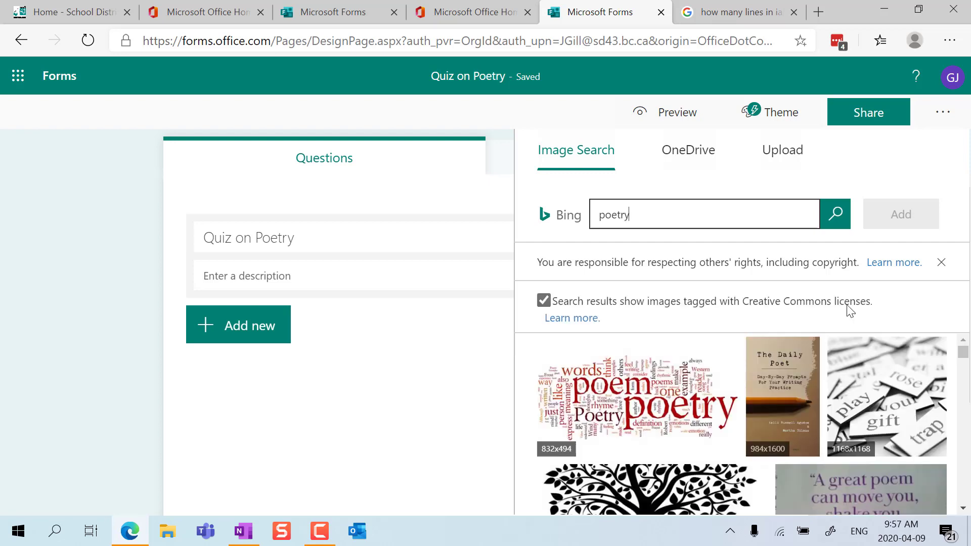
scroll(892, 362, down, 1)
click(893, 362)
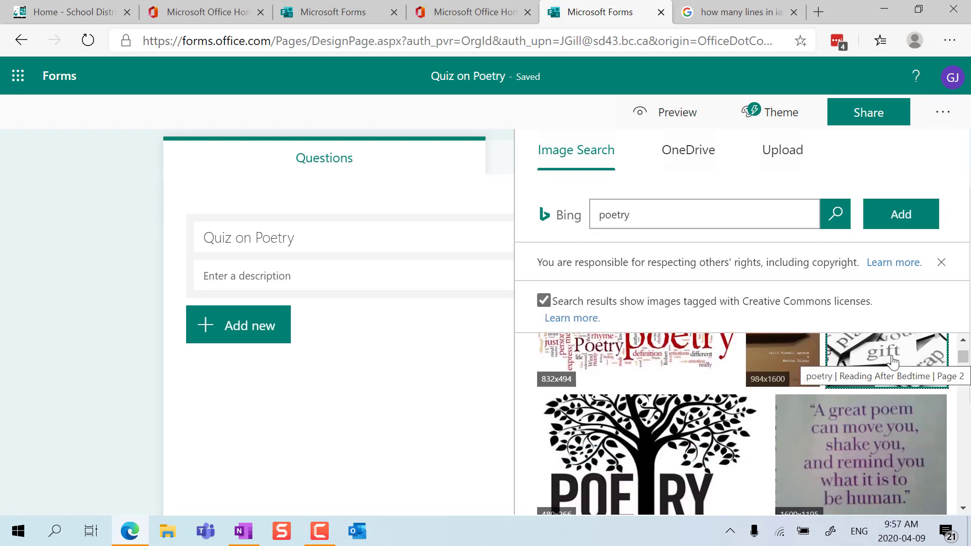
click(890, 225)
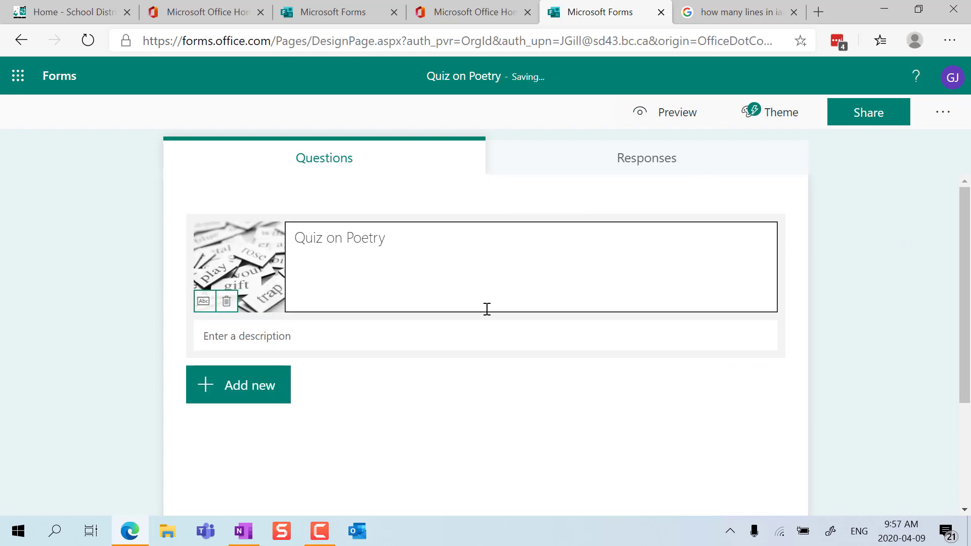
Enter the quiz description "This quiz will test your knowledge on different types of poetry."
click(270, 344)
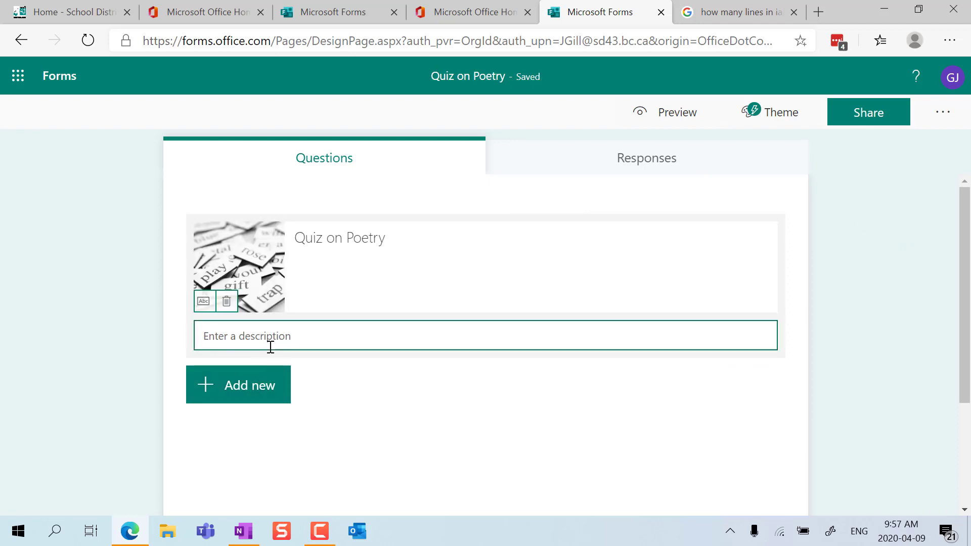
text(This quiz will test your knowledge on different types of poetry)
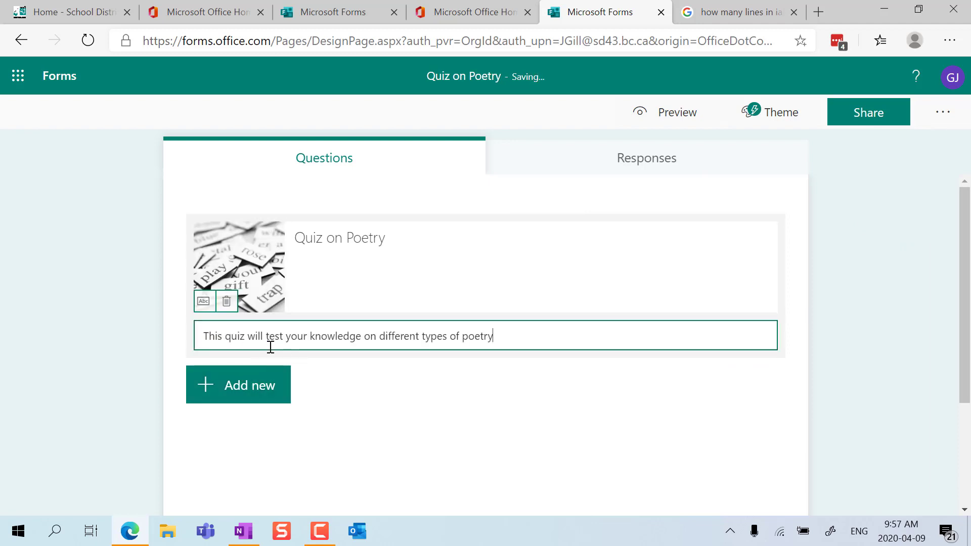
text(.)
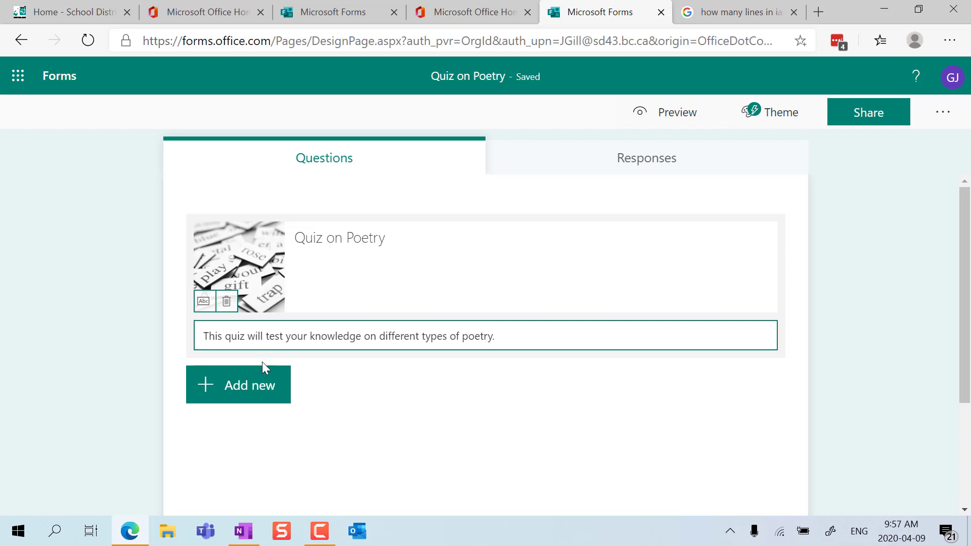
Add a Choice question that reads "What kind of poem has 3 lines"
click(249, 387)
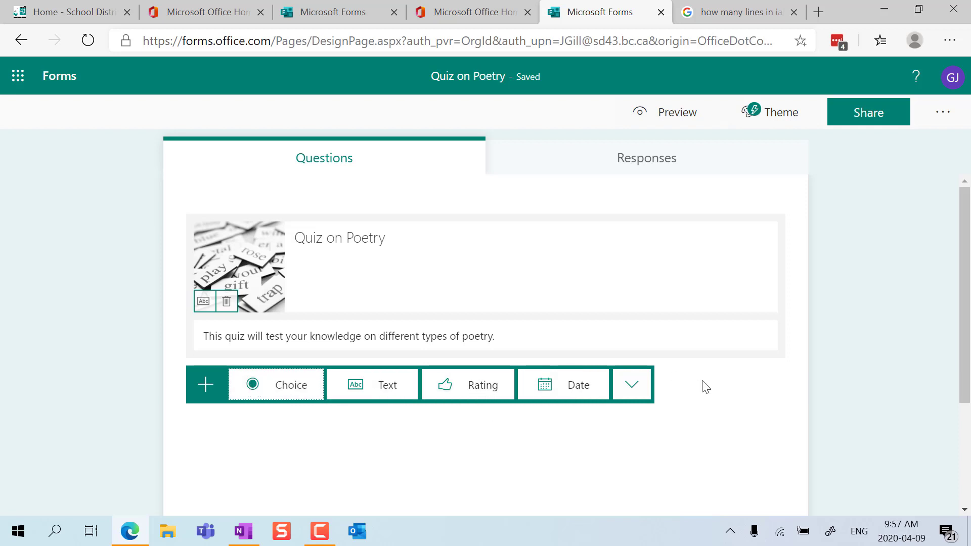
click(631, 385)
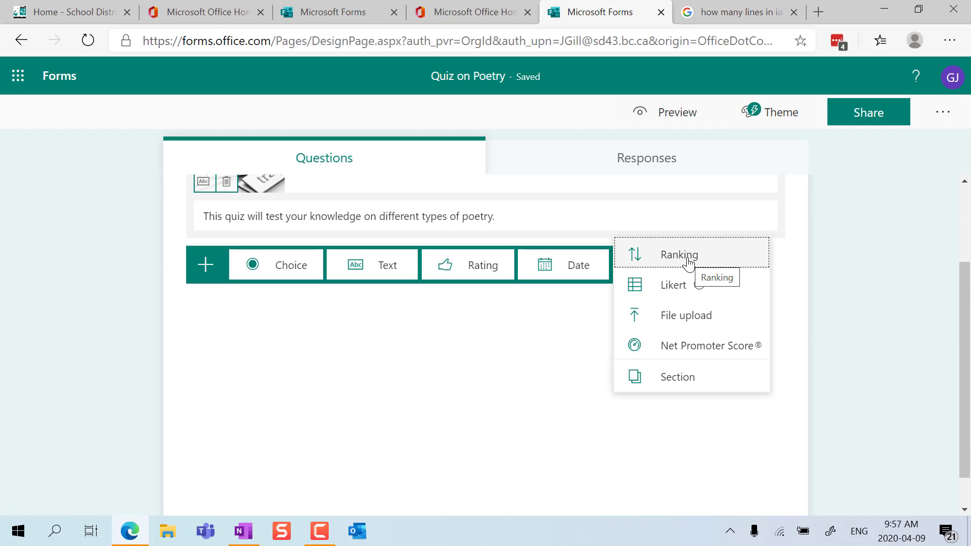
click(276, 265)
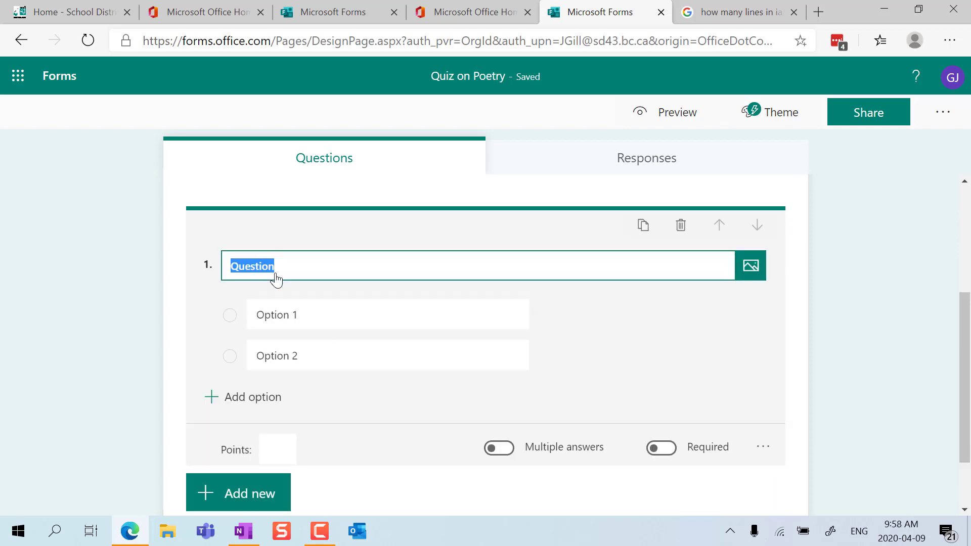
text(What kind of poem has 3 lines)
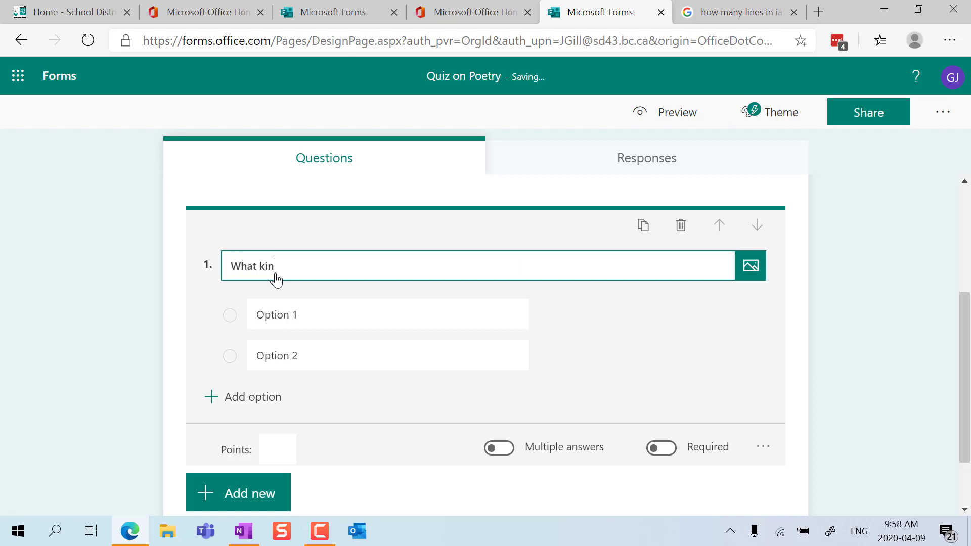
Fill in four answer options for question 1: Sonnet, Limerick, Haiku and Rap battle
click(277, 314)
text(Sonnet)
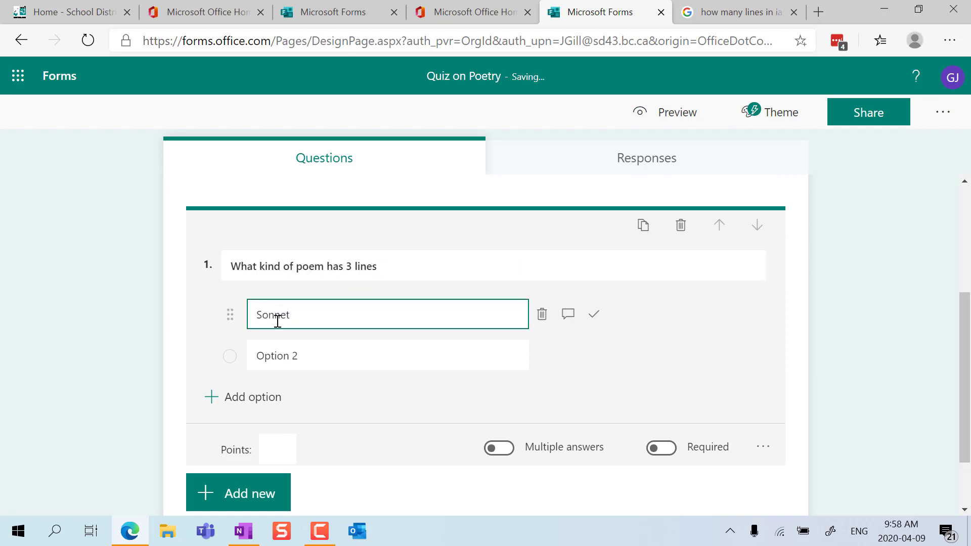
click(279, 349)
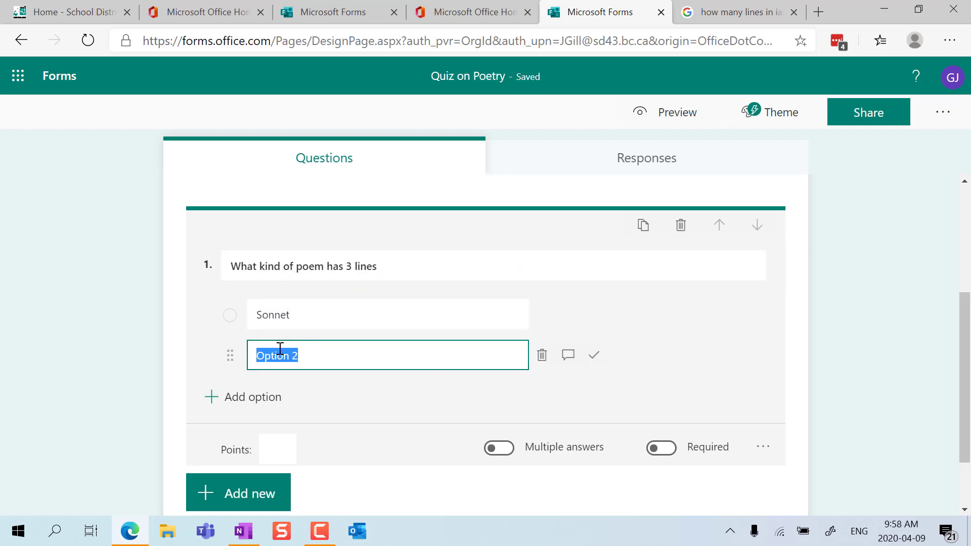
text(Limerick)
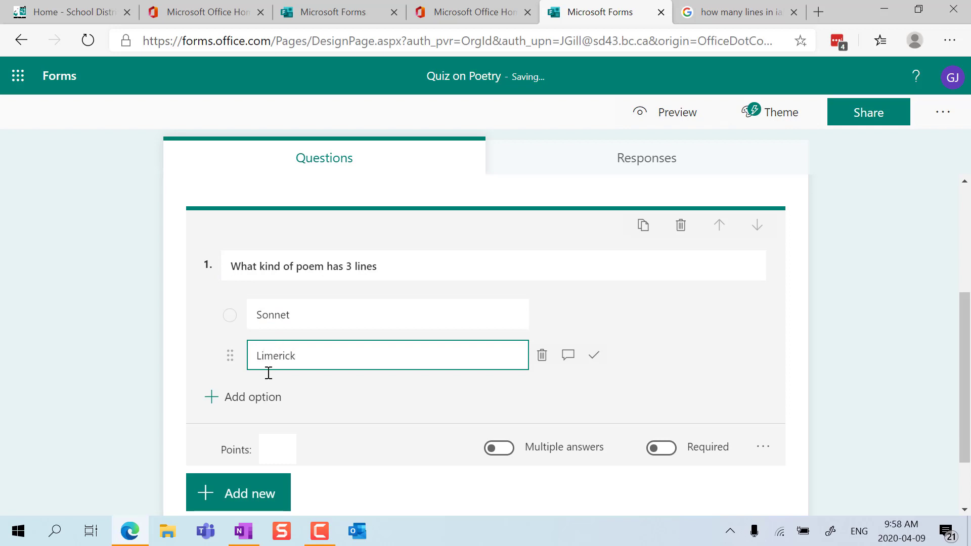
click(261, 397)
text(Haiku)
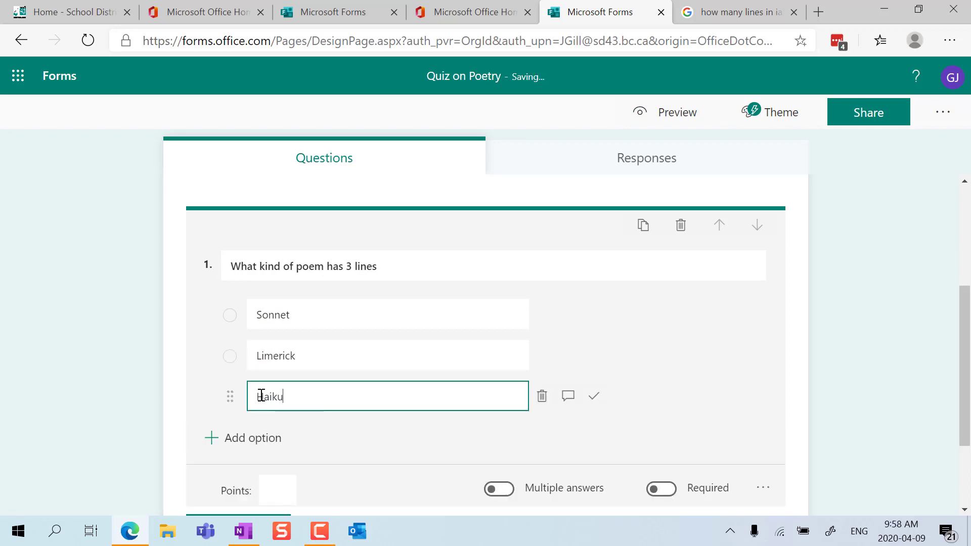
click(227, 439)
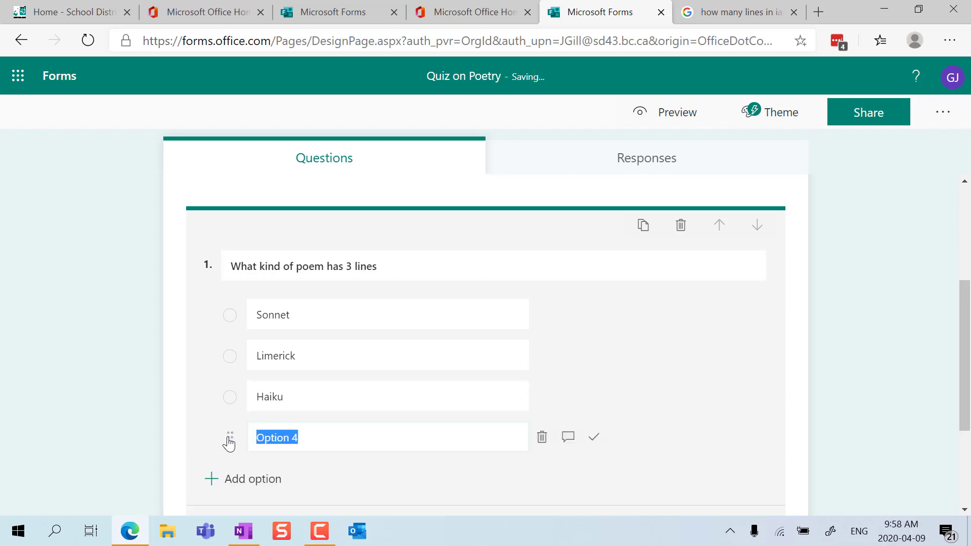
text(R)
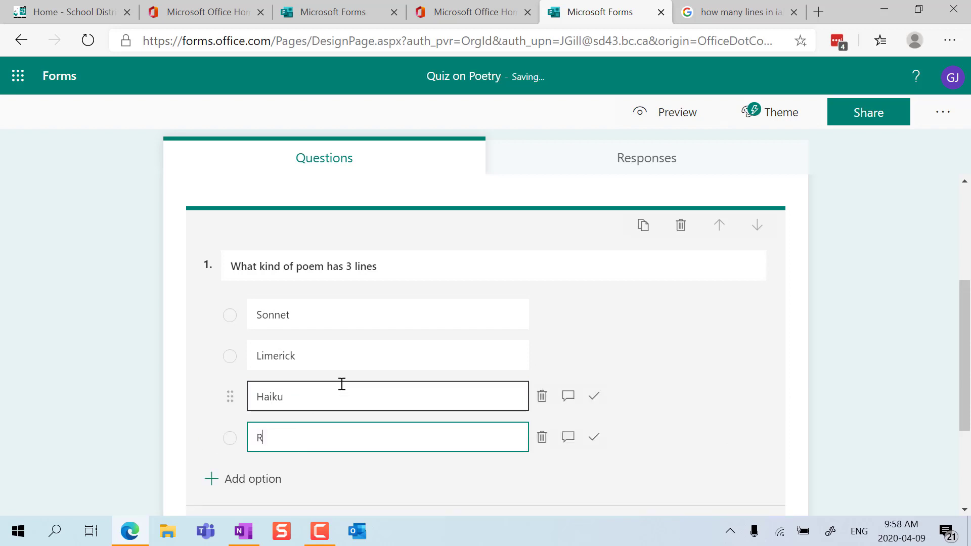
text(ap battle)
Mark Haiku as the correct answer and give it the respondent message "Well done!"
click(594, 399)
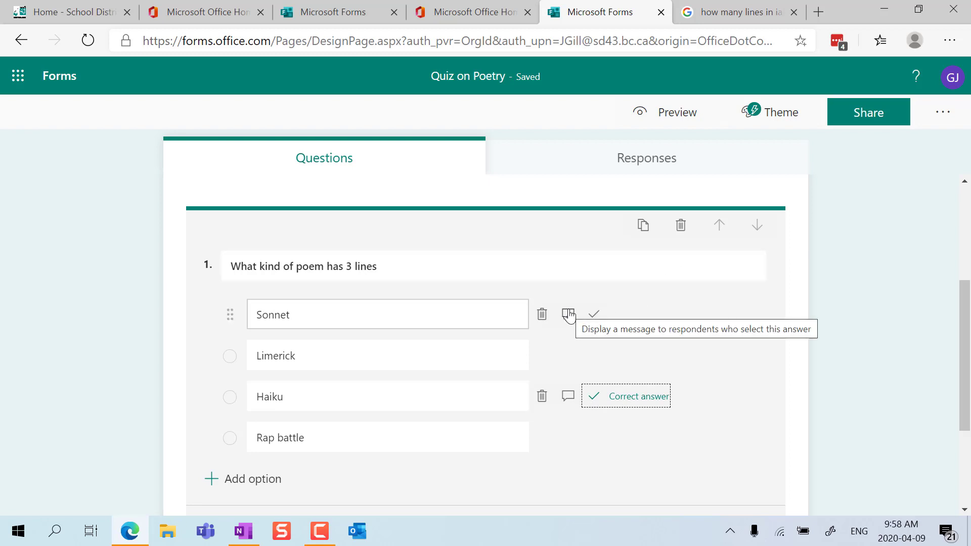
click(567, 396)
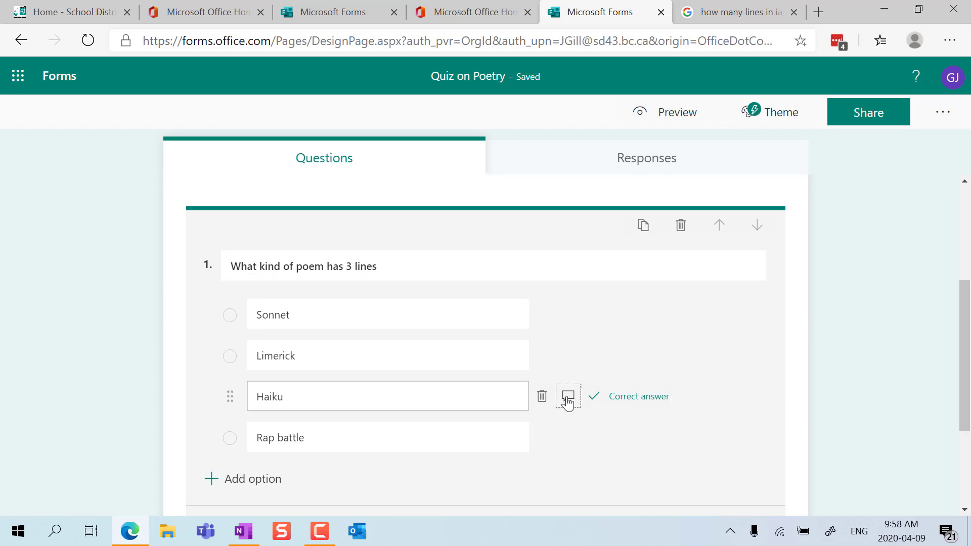
text(Well done!)
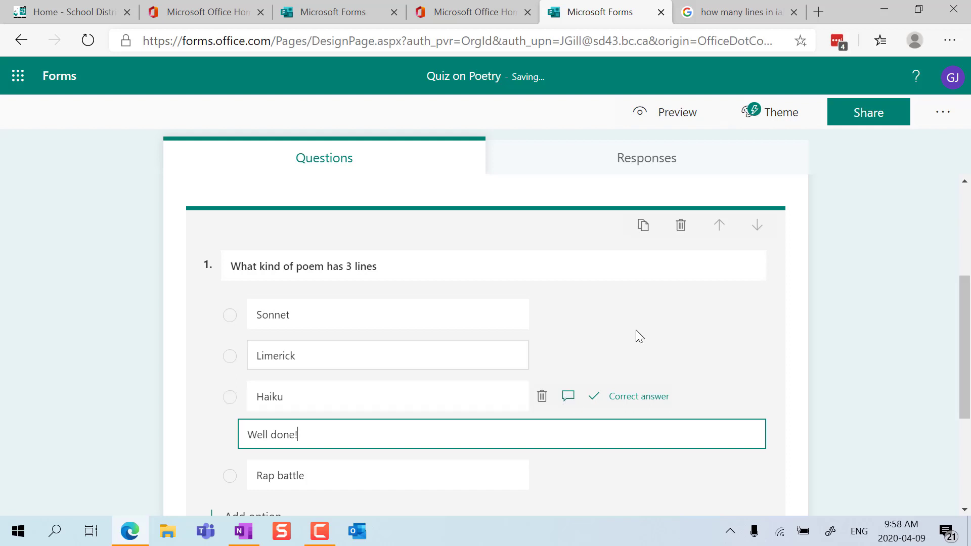
Add the respondent message "Try again." to the Rap battle option
click(567, 475)
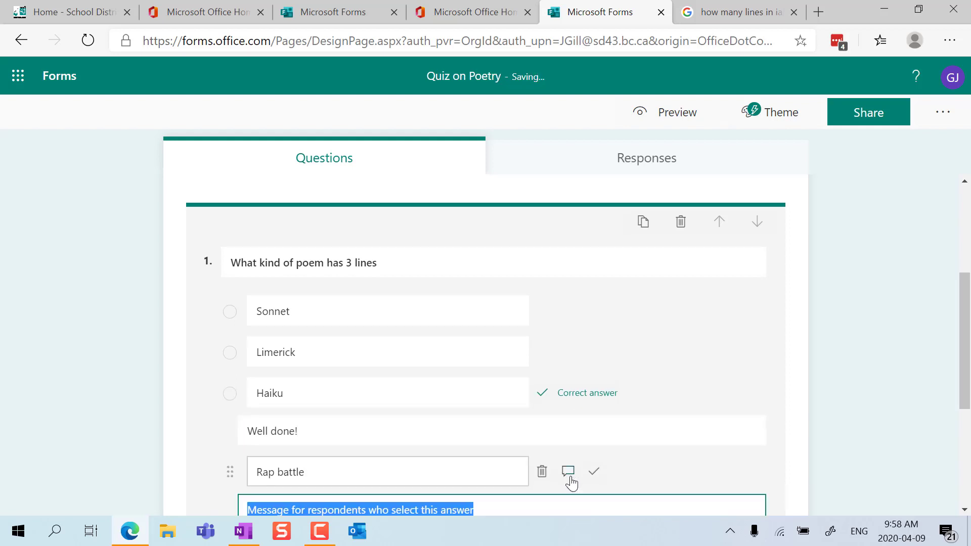
scroll(570, 483, down, 3)
text(Try agin)
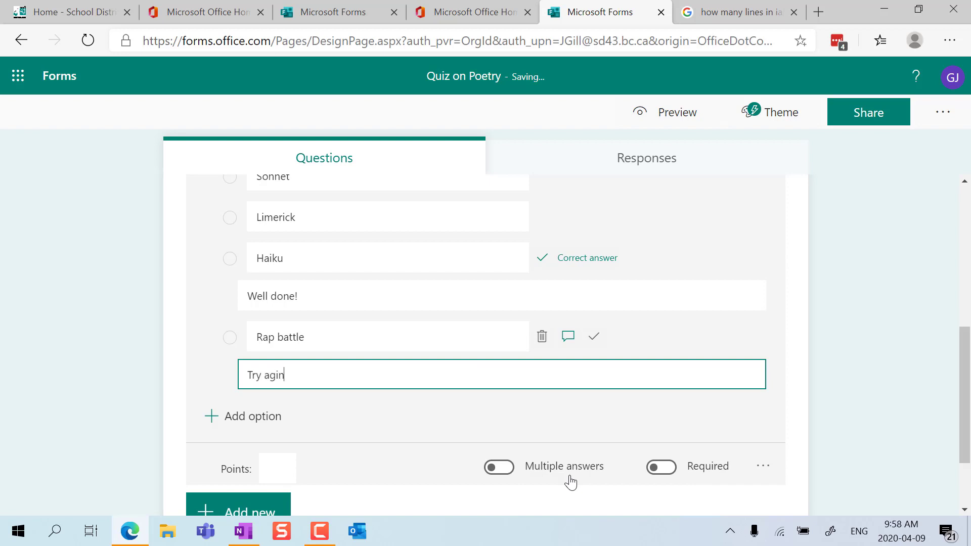
key(BackSpace)
text(ain.)
Make question 1 required and set its points to 1
scroll(479, 433, down, 2)
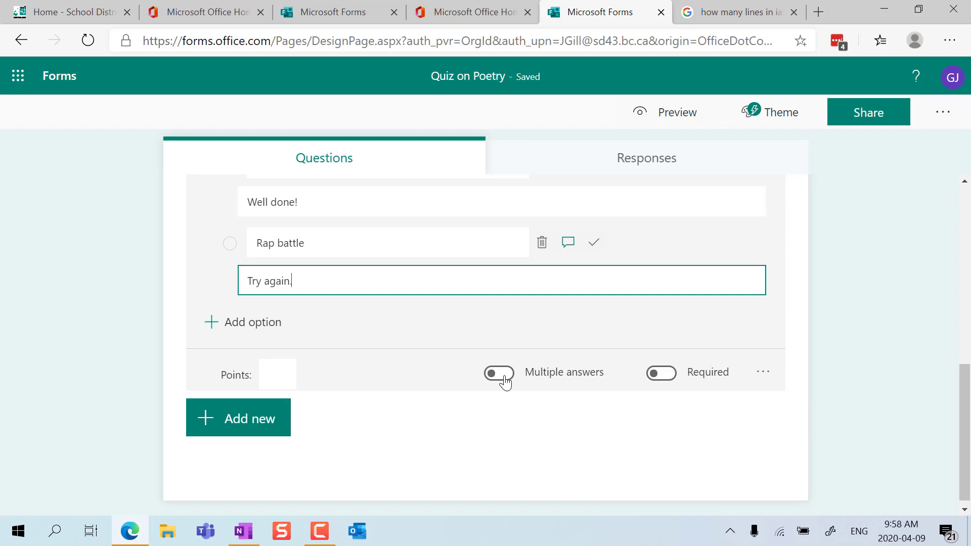
click(662, 375)
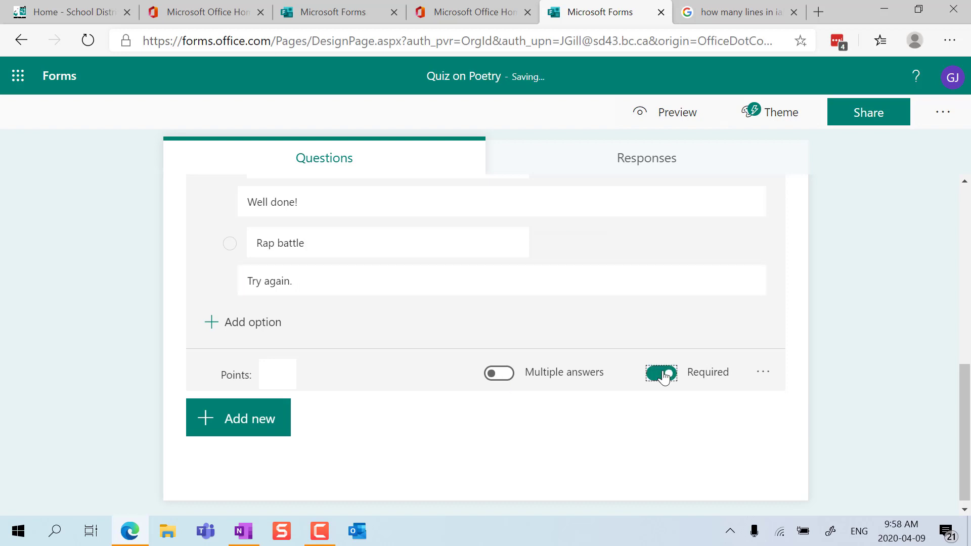
click(271, 375)
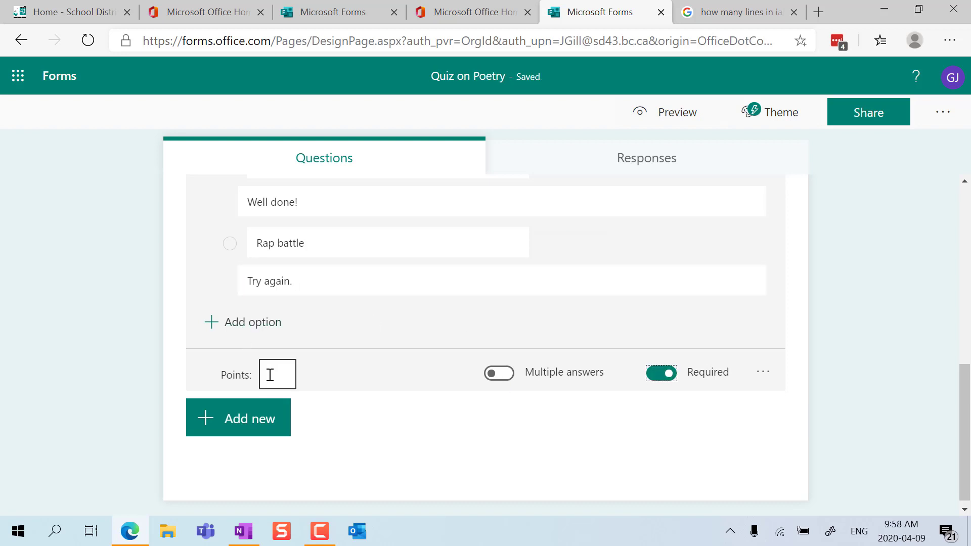
text(1)
Add a second Choice question that reads "How many lines in a sonnet?"
click(244, 426)
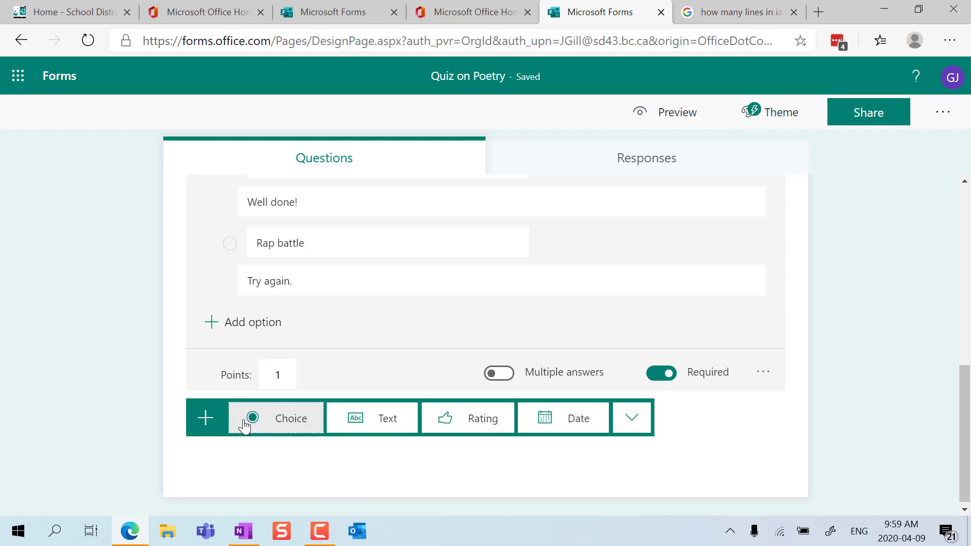
click(284, 421)
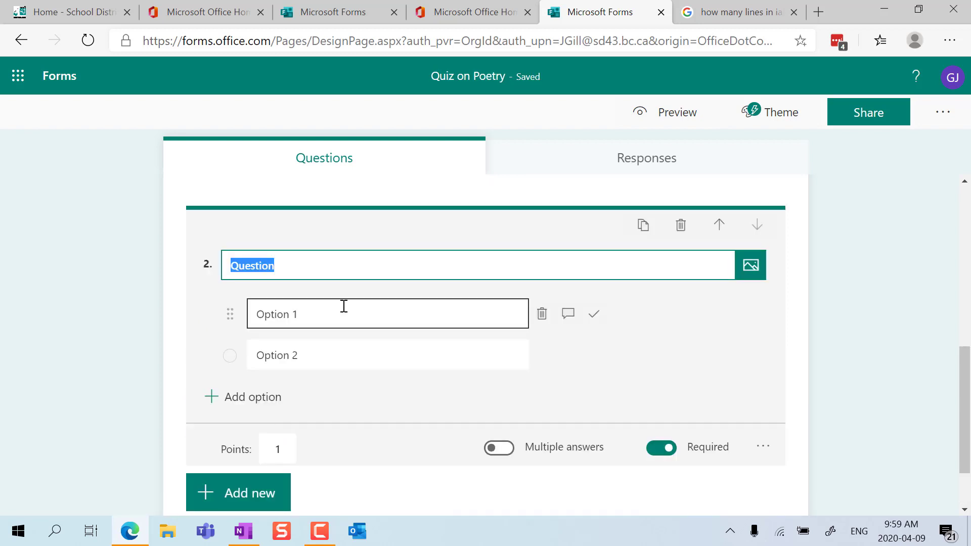
text(How many )
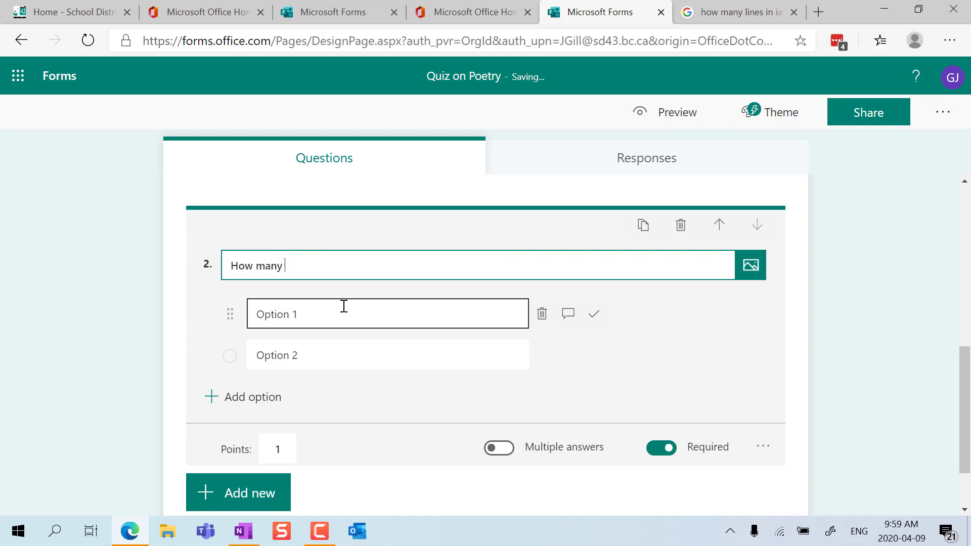
text(lines in a sonnet?)
Fill in three answer options for the sonnet question: 3, 14 and 10
click(343, 306)
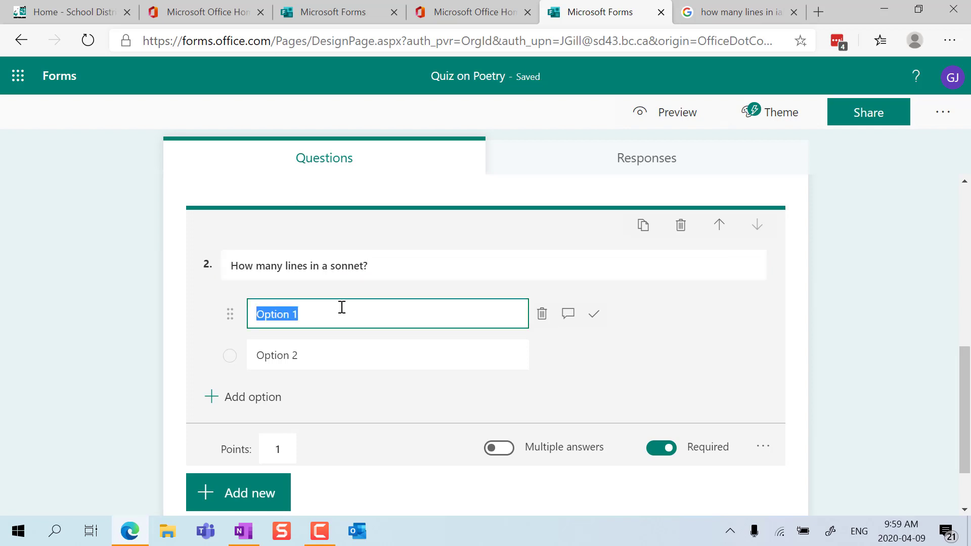
text(3)
click(323, 361)
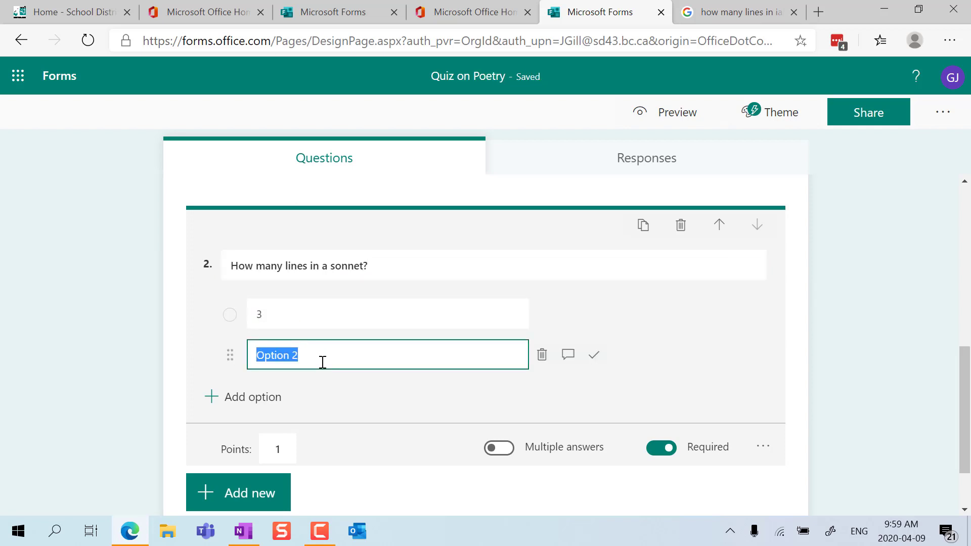
text(14)
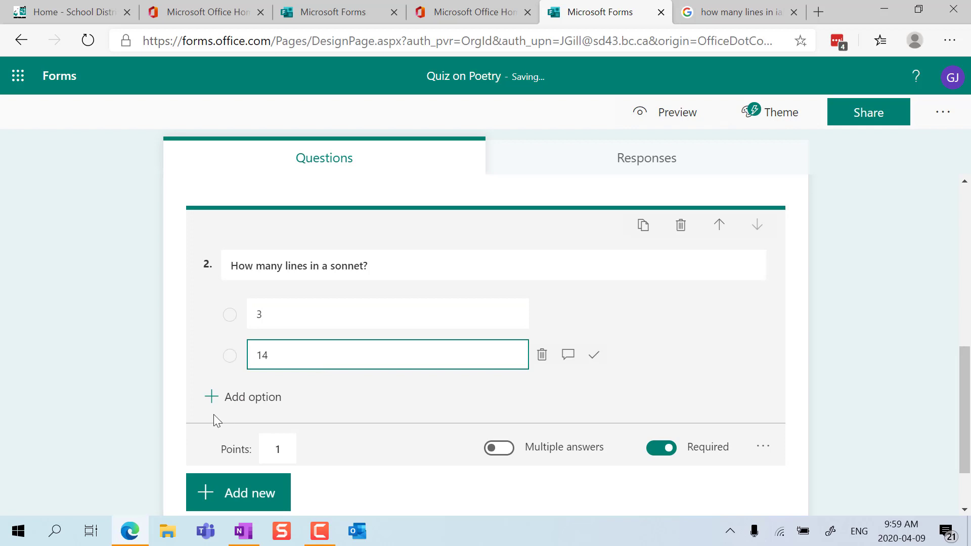
click(227, 397)
text(10)
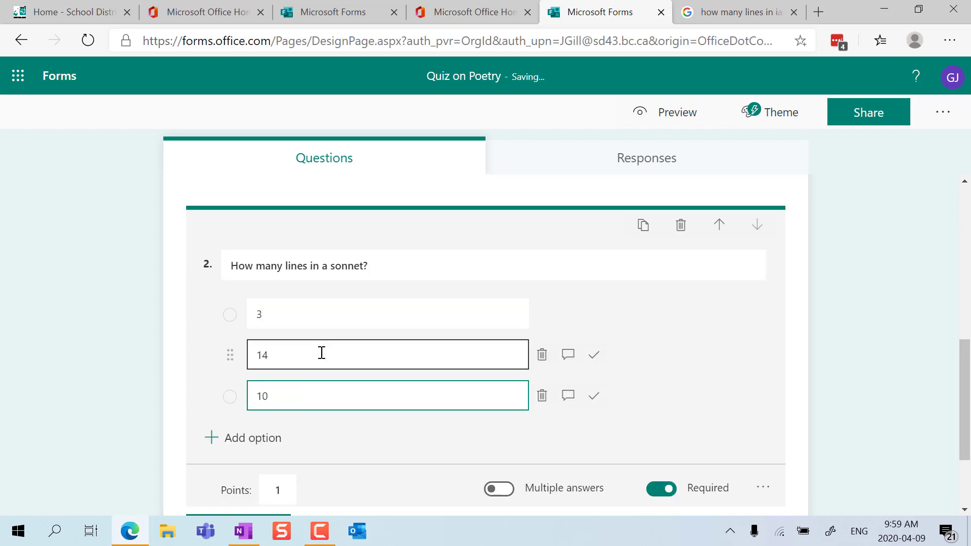
Add a fourth answer option "30-ish" to the sonnet question and move it to the start of the option list
click(256, 438)
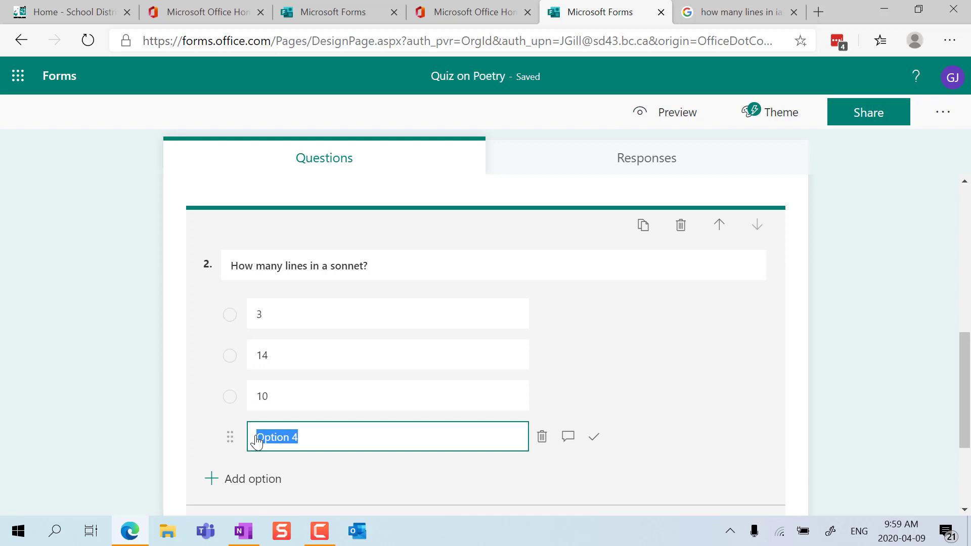
text(30-ish)
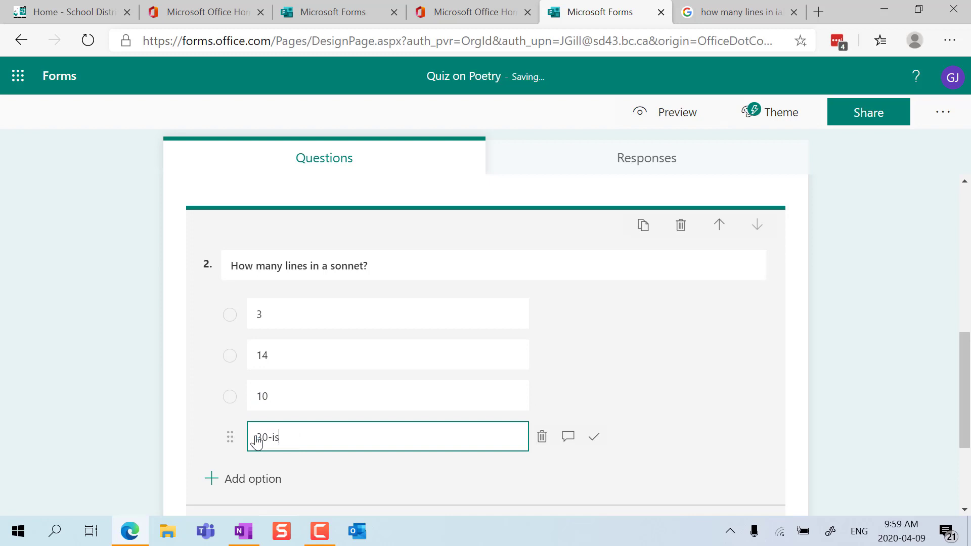
click(231, 443)
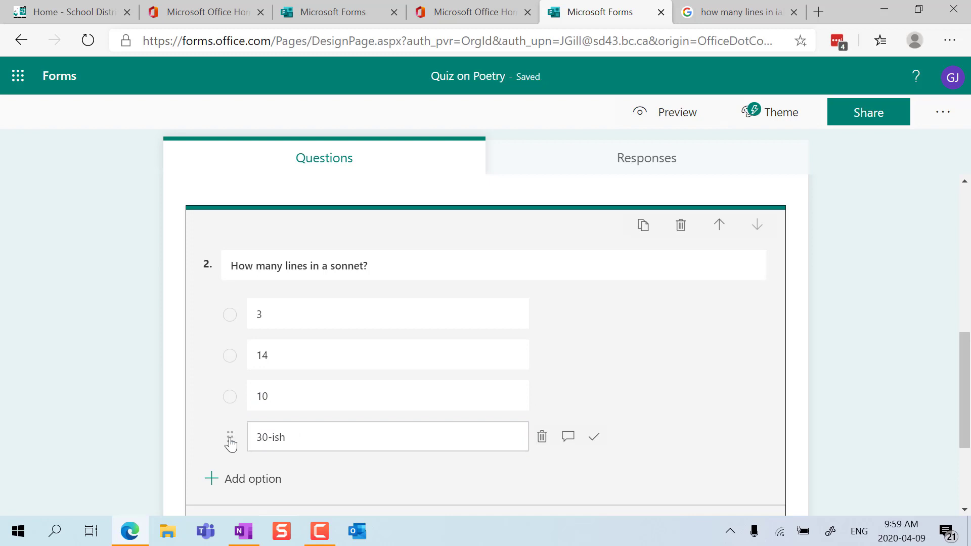
drag(230, 443, 225, 308)
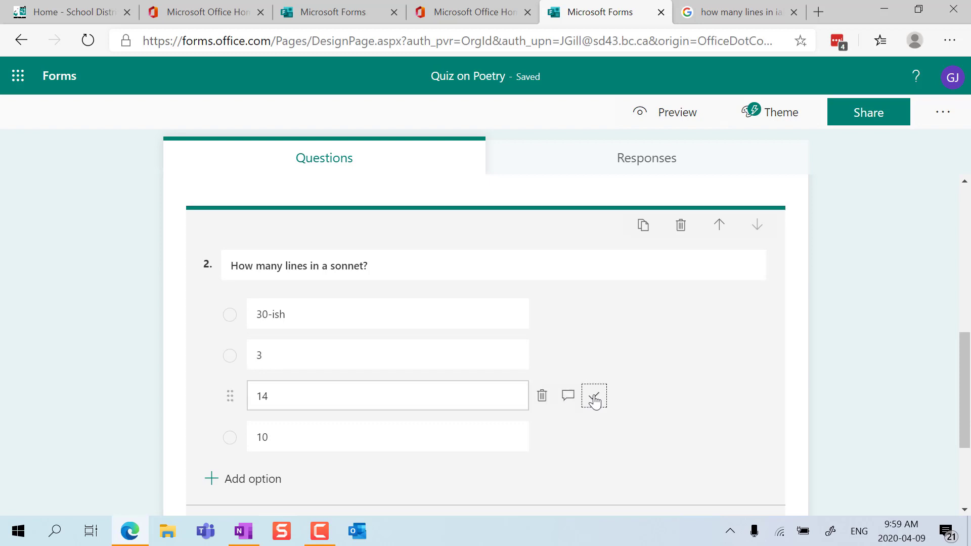
Mark 14 as the correct answer to the sonnet question
click(594, 400)
scroll(416, 494, down, 2)
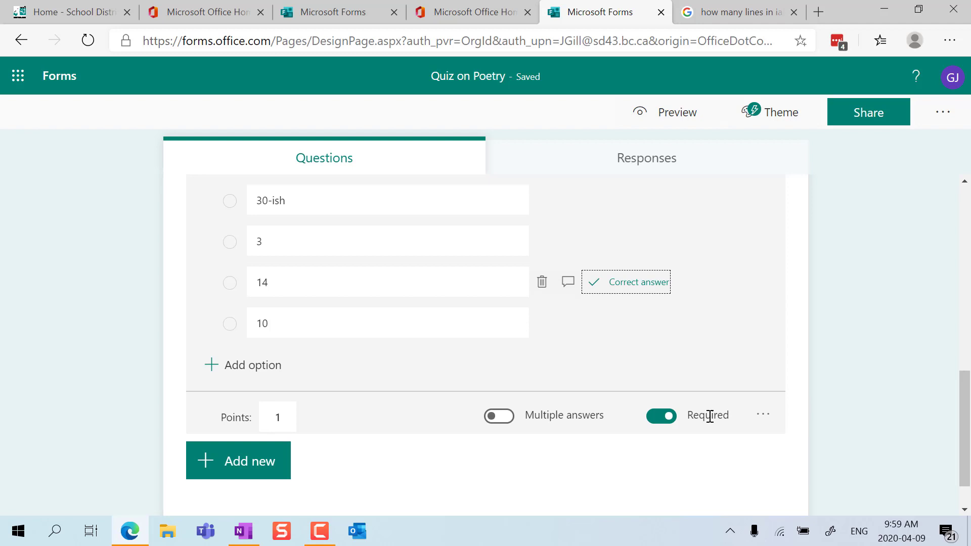
scroll(690, 400, up, 10)
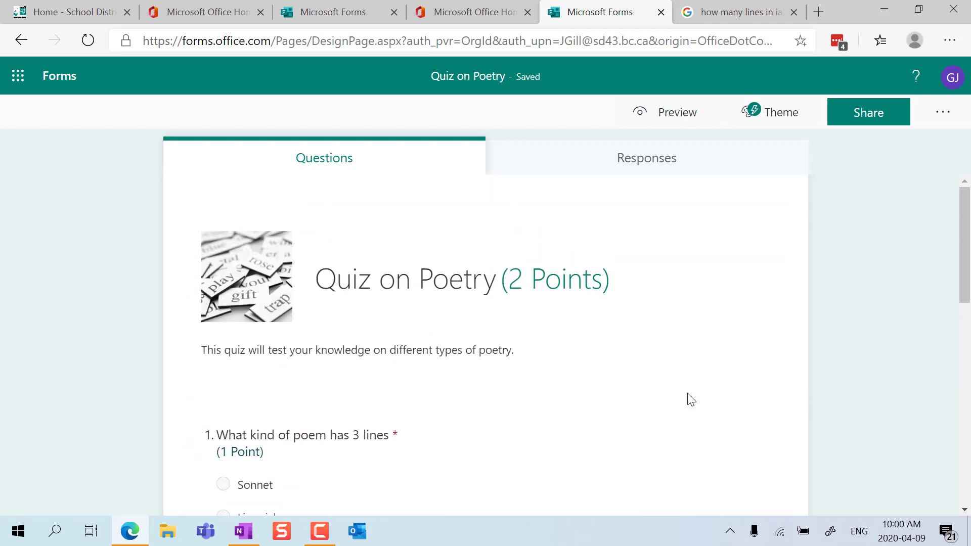
Share the poetry quiz with only people in the organization and copy its response link
click(883, 122)
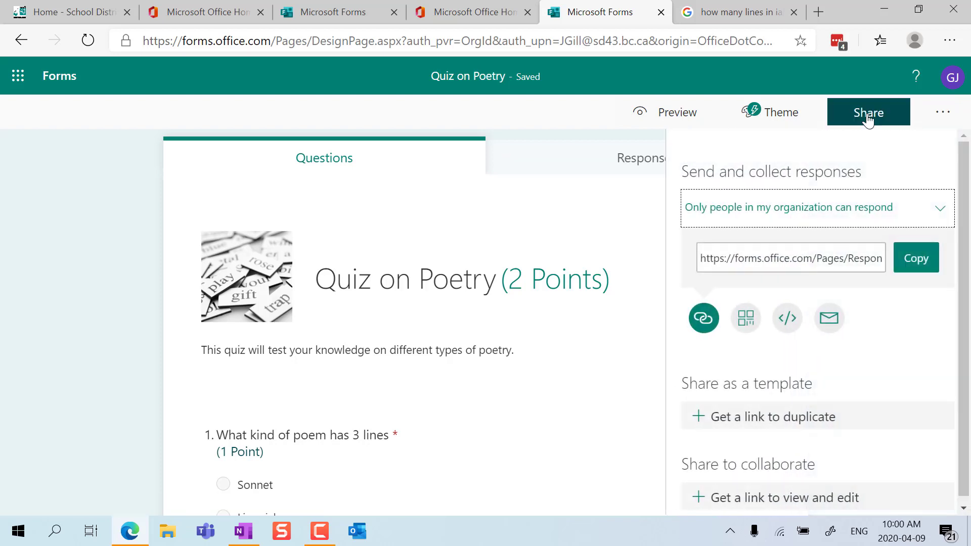
click(901, 208)
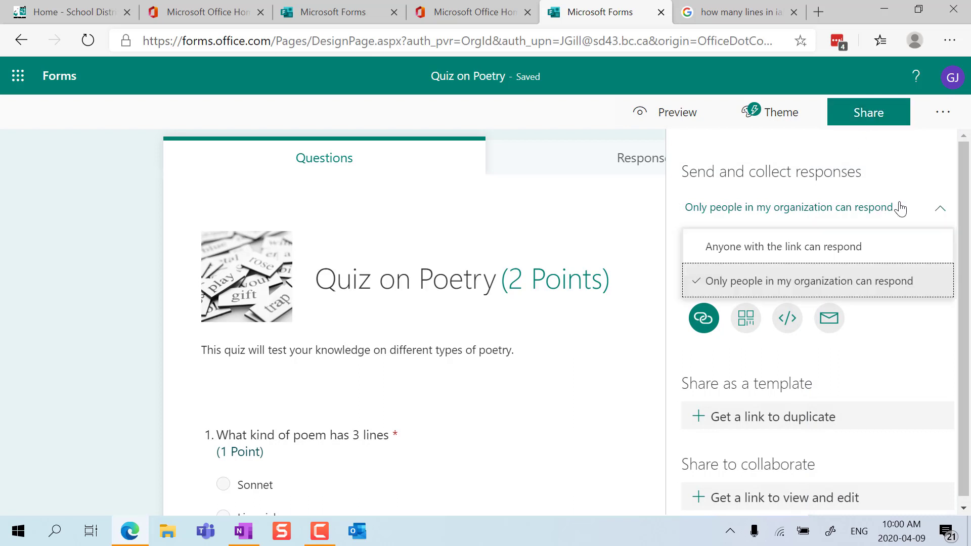
click(842, 283)
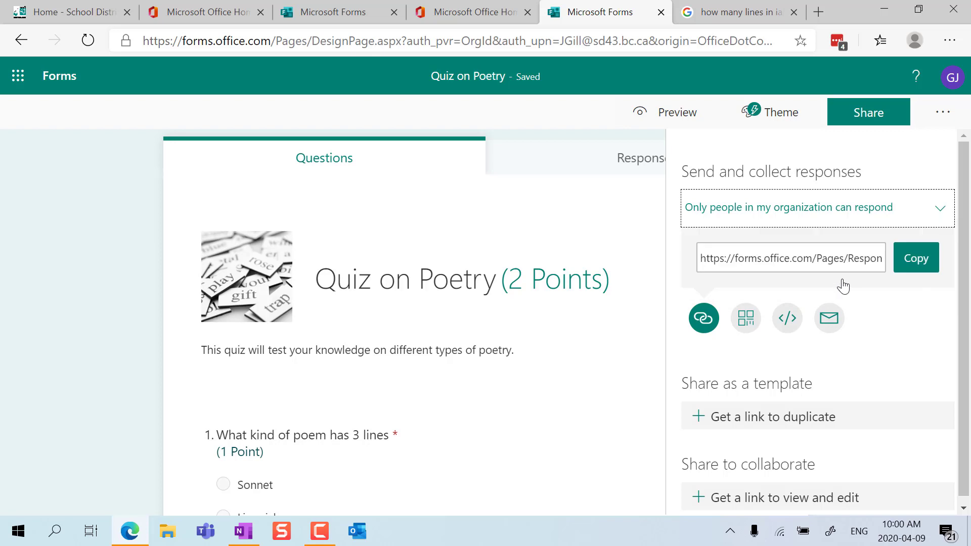
click(929, 261)
click(559, 200)
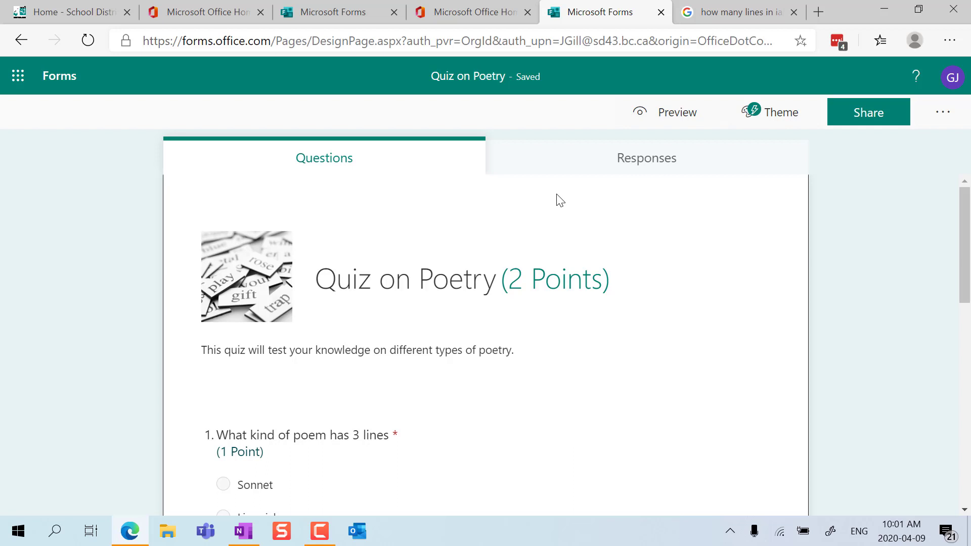
Check the poetry quiz's responses page, and open Quiz for TST Teachers from the forms list
click(590, 170)
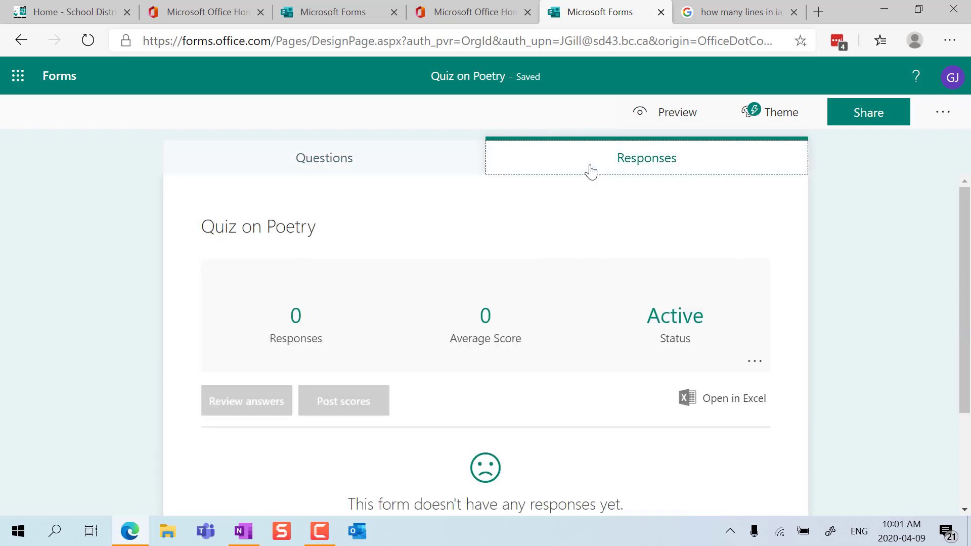
click(20, 41)
click(20, 41)
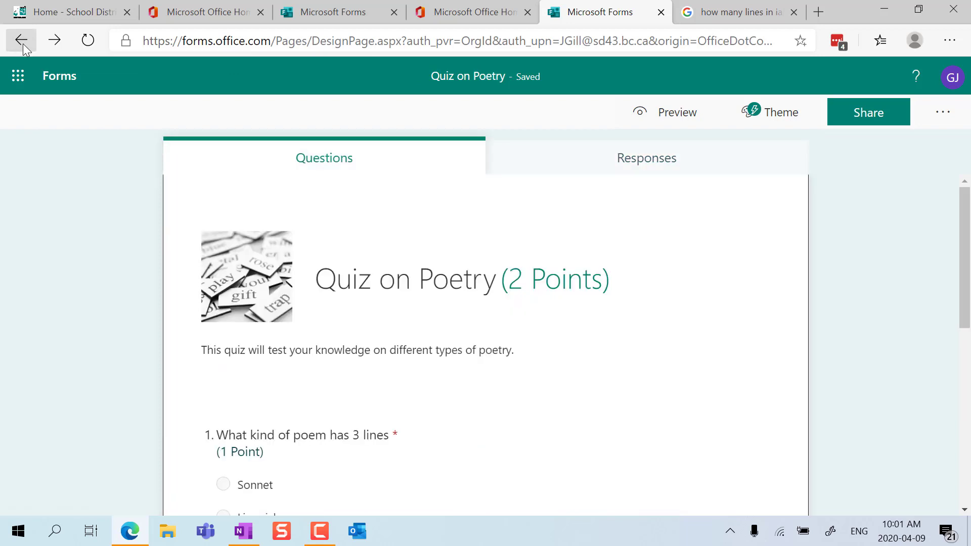
click(580, 314)
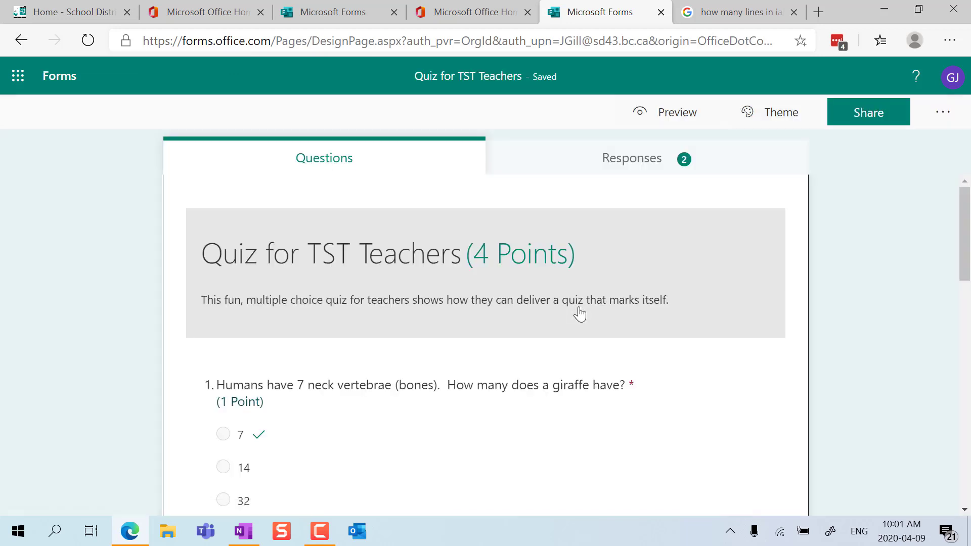
Look through the questions of Quiz for TST Teachers and its response summary
scroll(567, 281, down, 3)
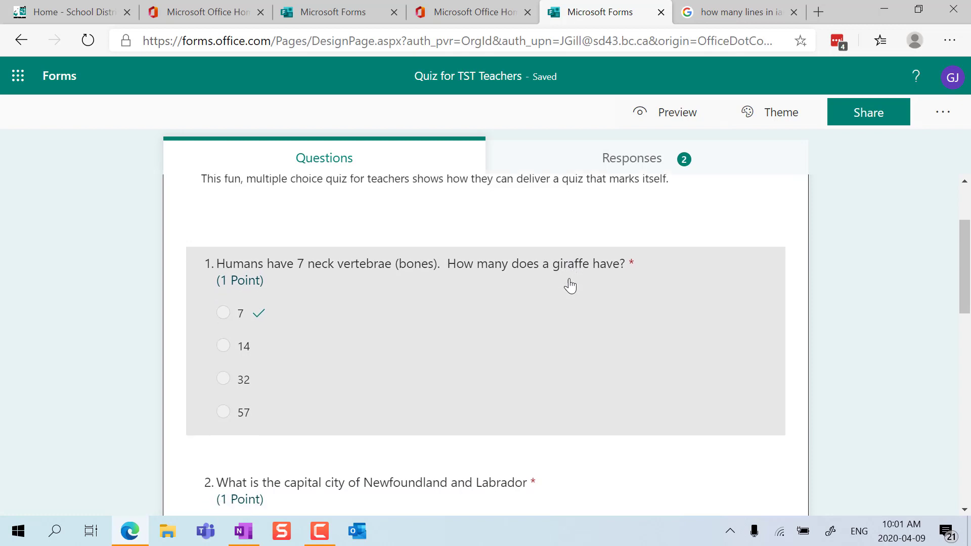
scroll(570, 286, down, 4)
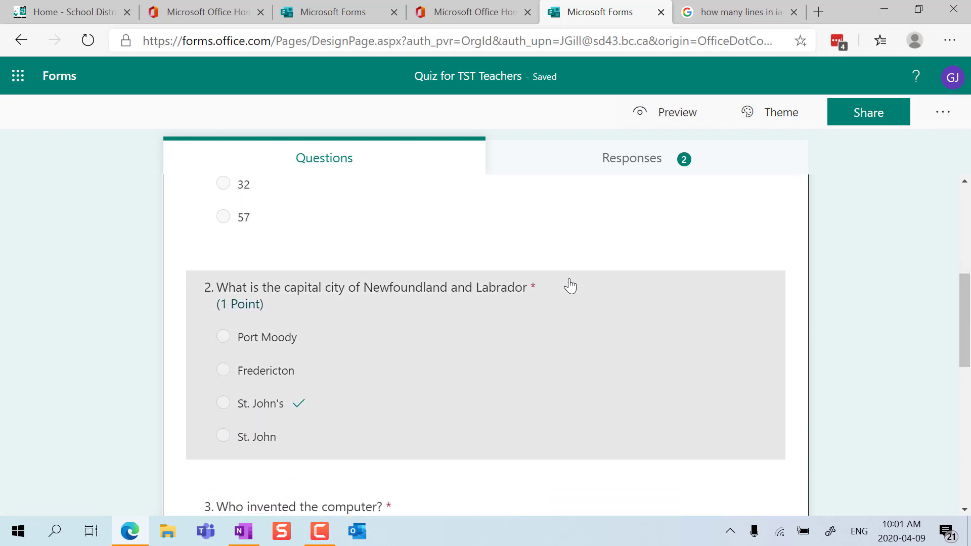
scroll(570, 284, down, 2)
click(575, 169)
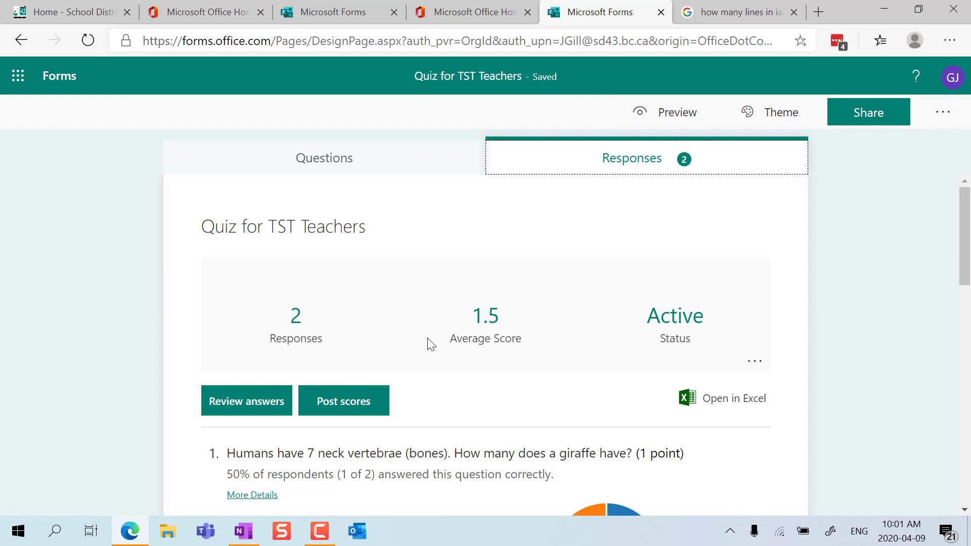
scroll(432, 344, down, 1)
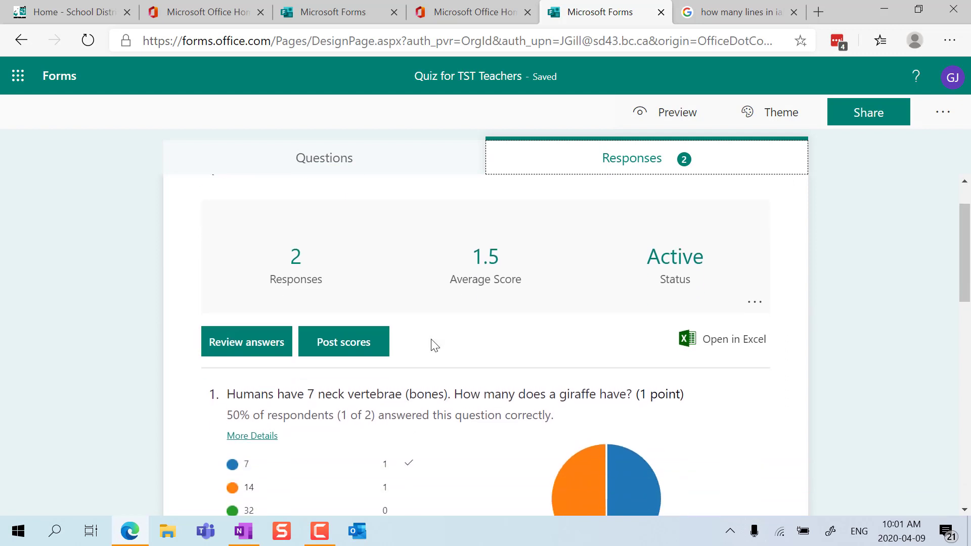
scroll(455, 324, up, 1)
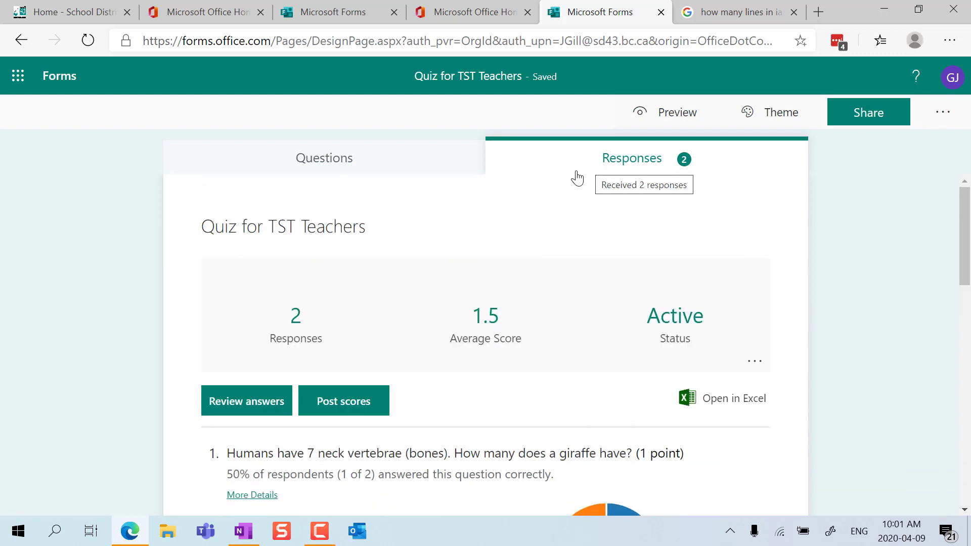
scroll(542, 308, down, 2)
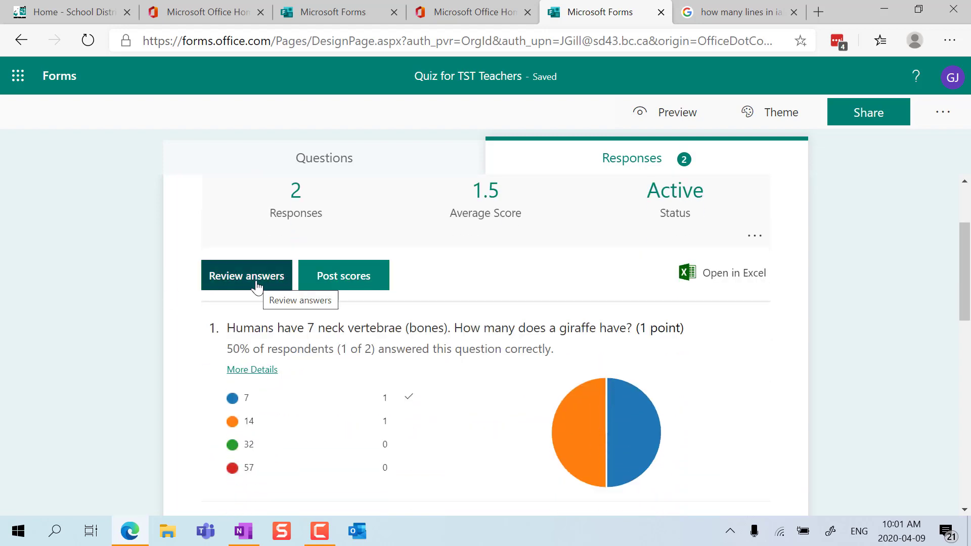
Open the answer review and examine the graded answers of each respondent
click(256, 283)
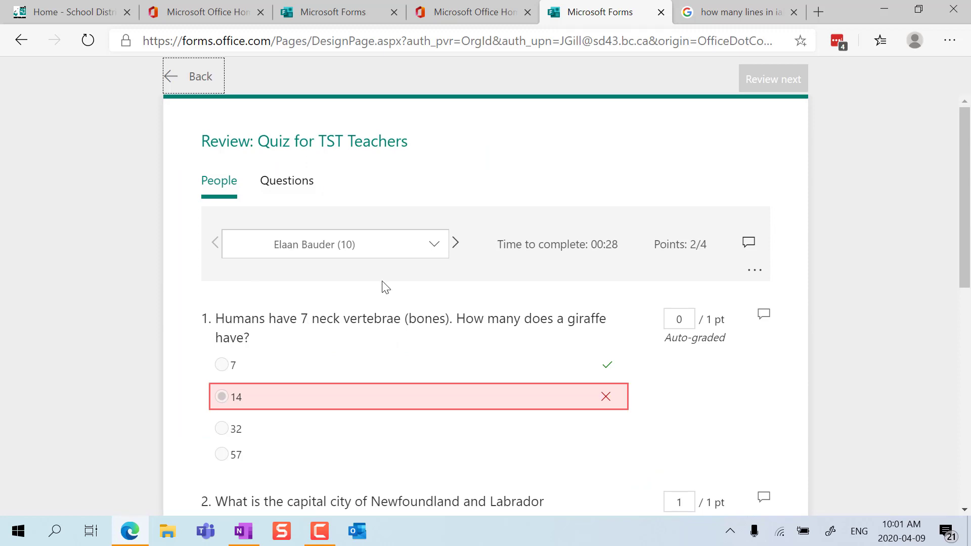
scroll(486, 353, down, 5)
scroll(484, 347, up, 5)
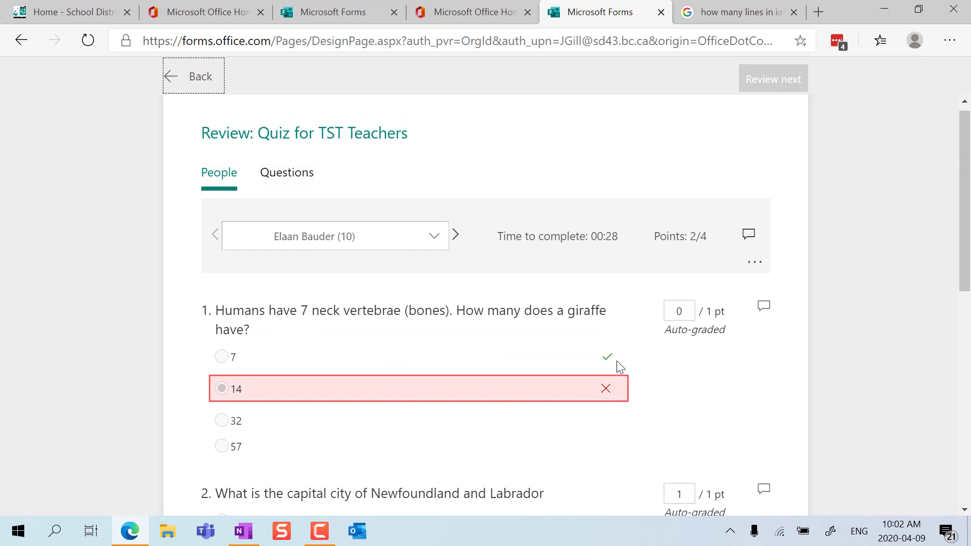
click(455, 236)
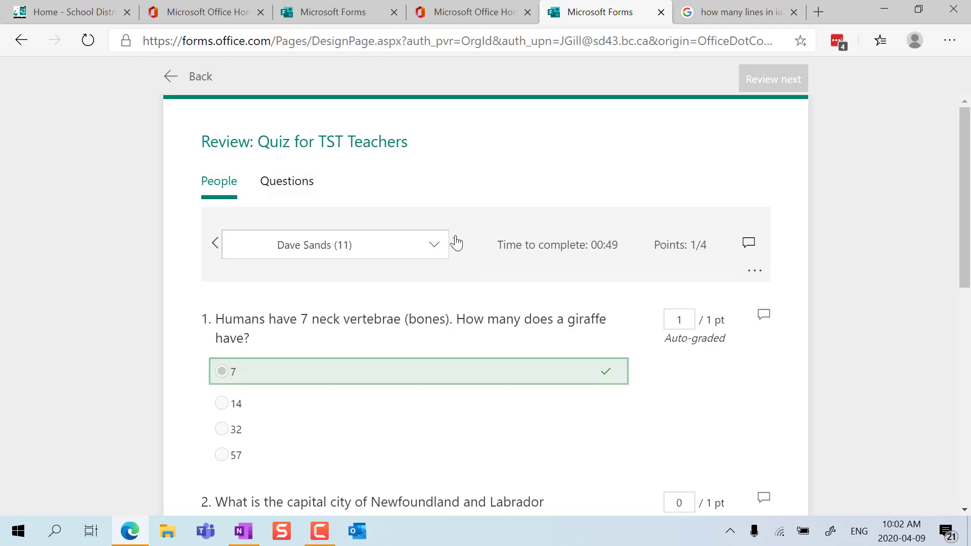
click(215, 247)
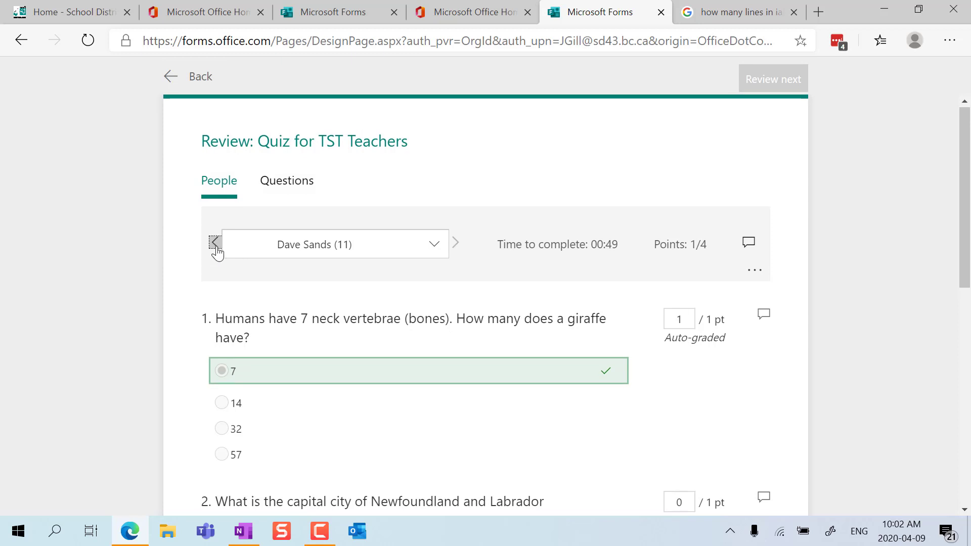
Review the answers by question for questions 1 to 3, and return to the response summary
click(282, 184)
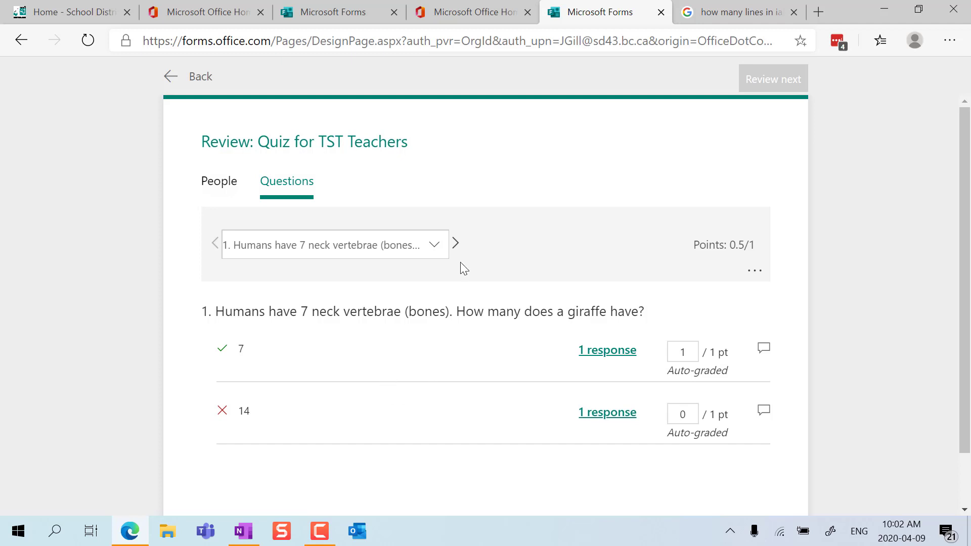
click(455, 244)
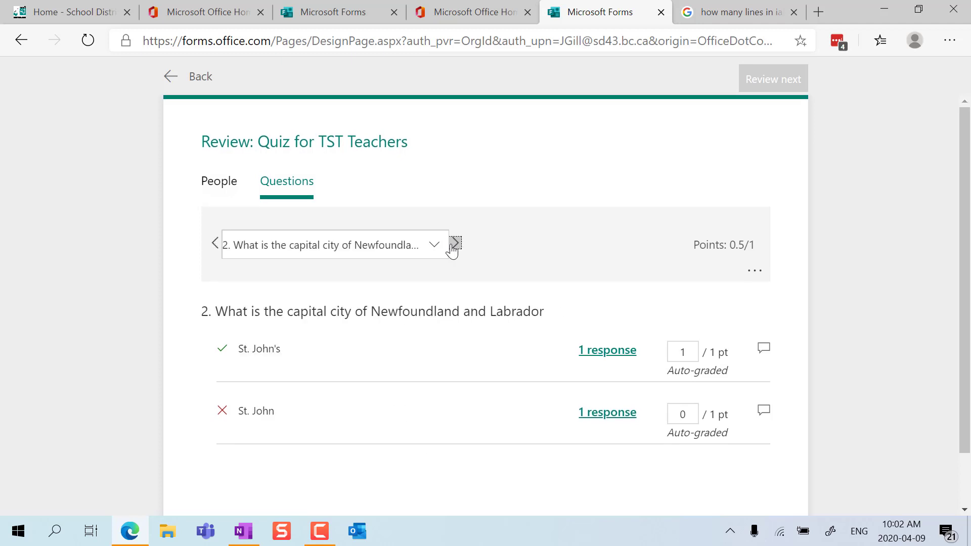
click(455, 244)
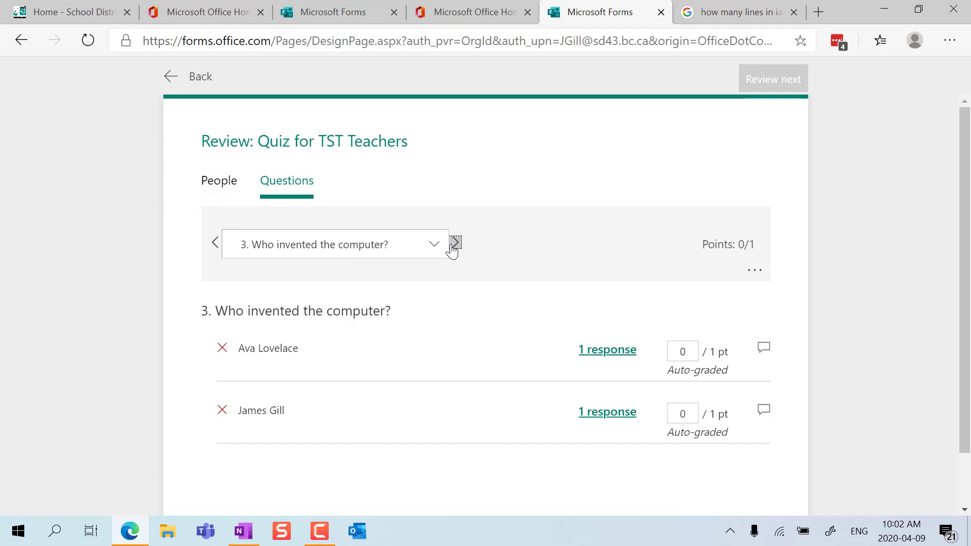
click(218, 182)
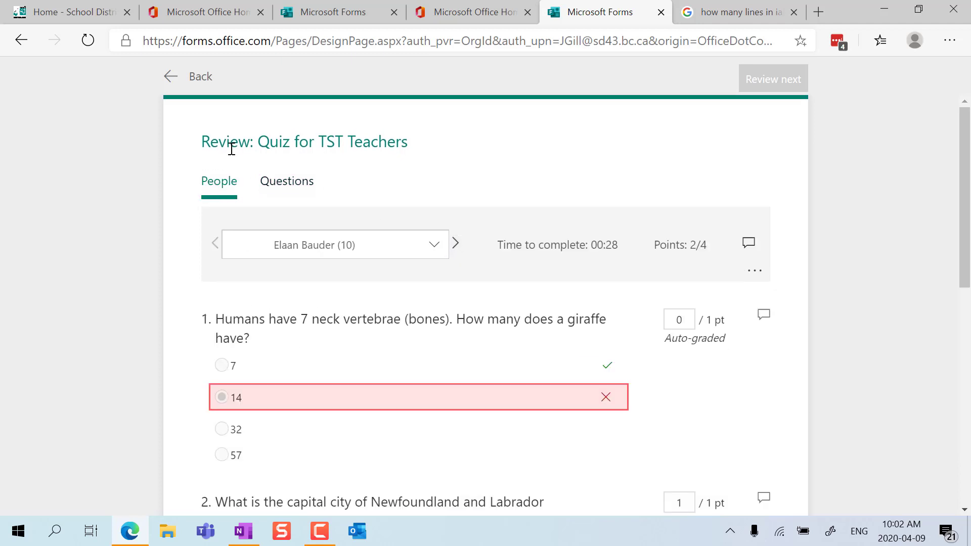
click(168, 80)
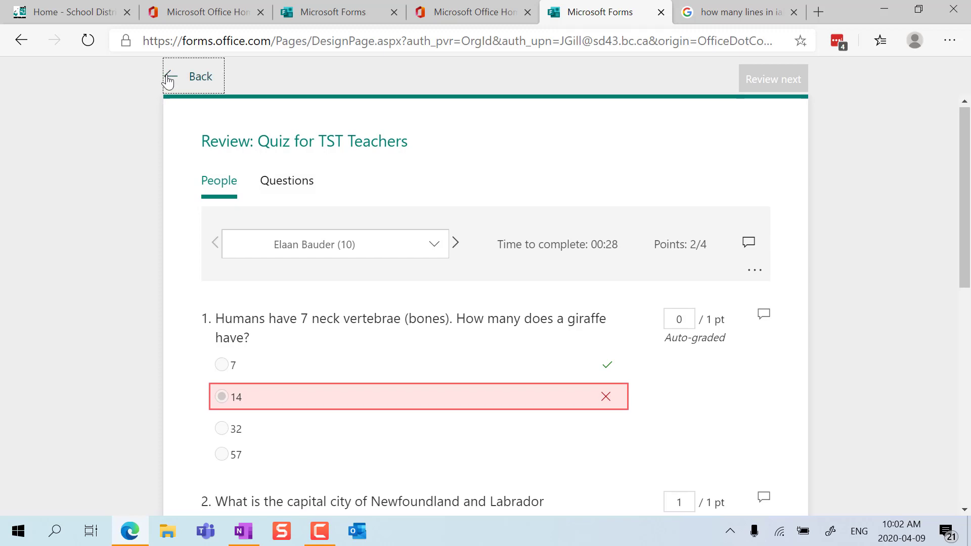
Examine the response charts for each question and open the quiz results in Excel
scroll(720, 388, down, 5)
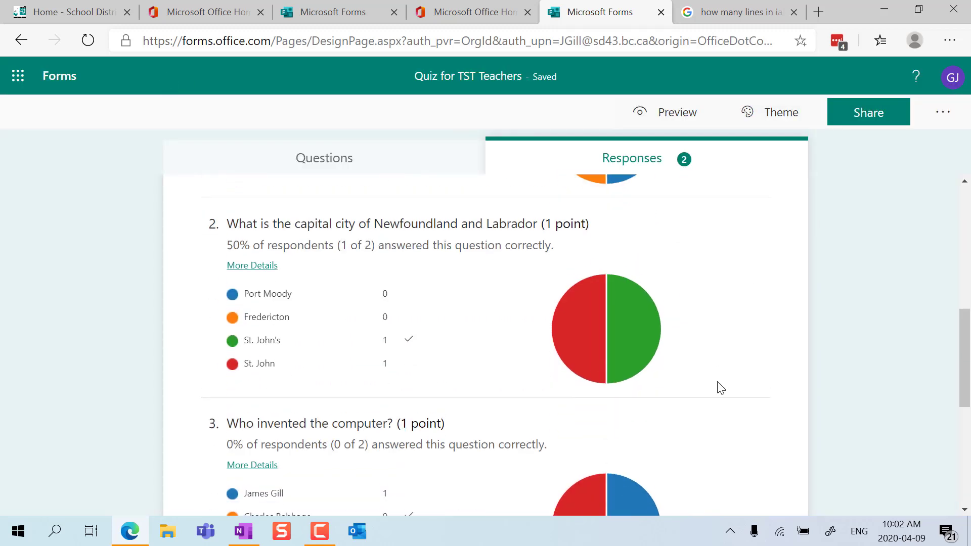
scroll(720, 388, down, 6)
scroll(720, 388, up, 2)
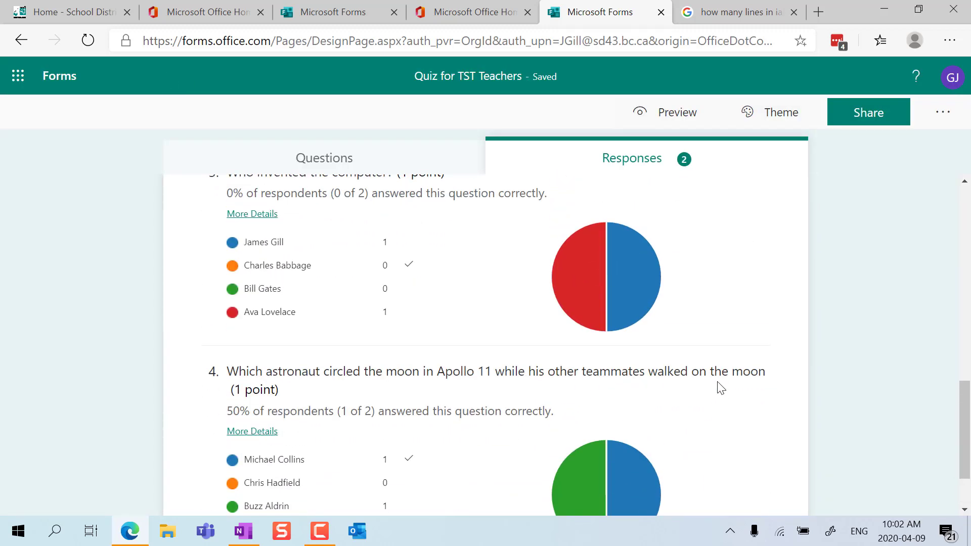
scroll(721, 389, up, 10)
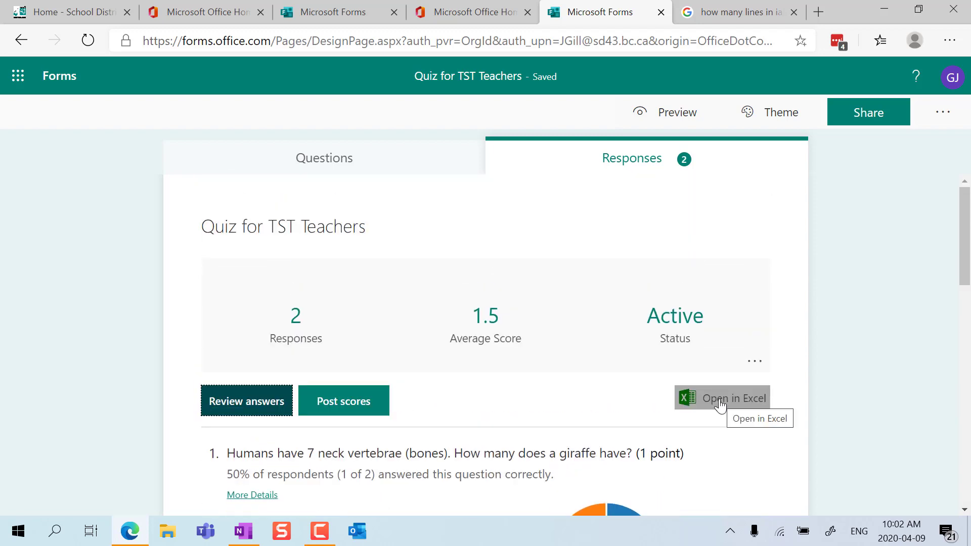
click(720, 400)
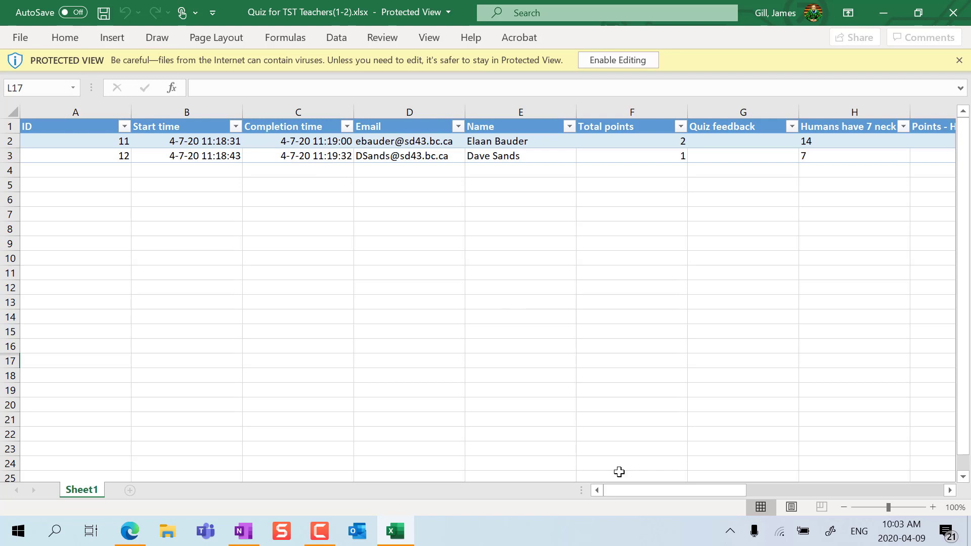
Examine the result columns across the Excel workbook, close it and return to the Forms home page
drag(635, 499, 714, 485)
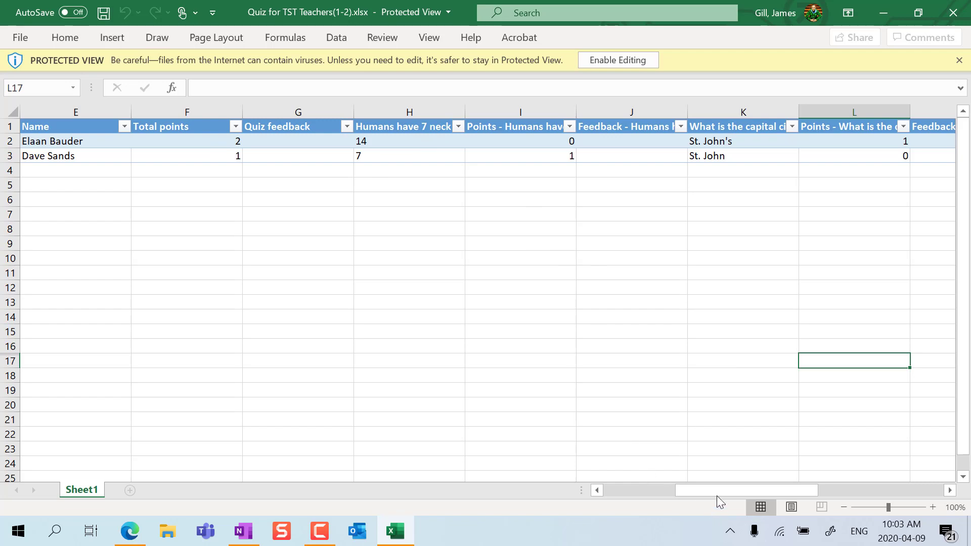
drag(720, 489, 505, 504)
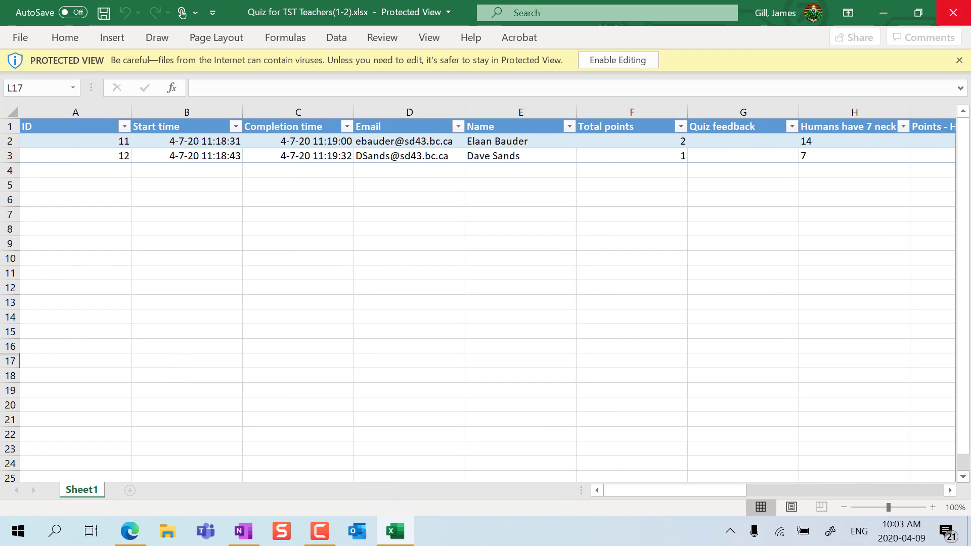
click(952, 13)
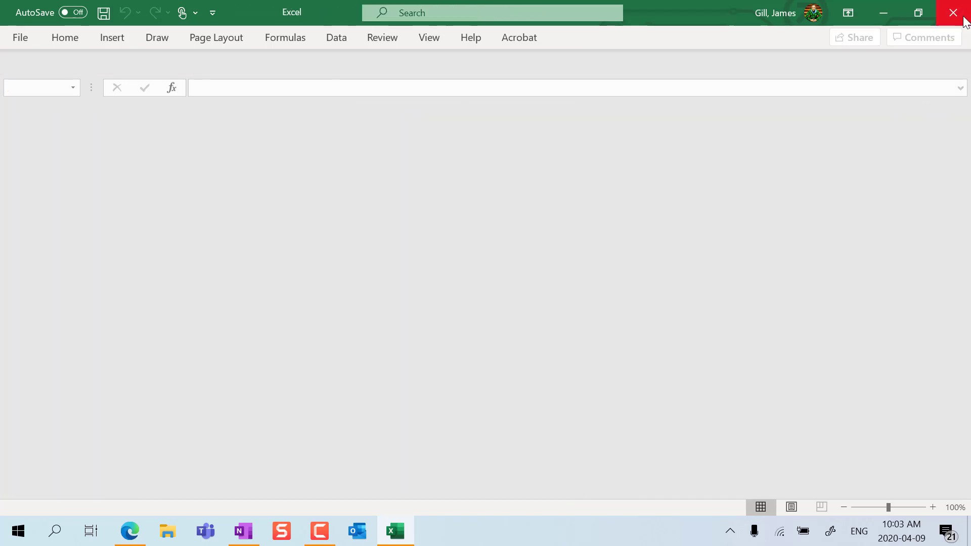
click(56, 76)
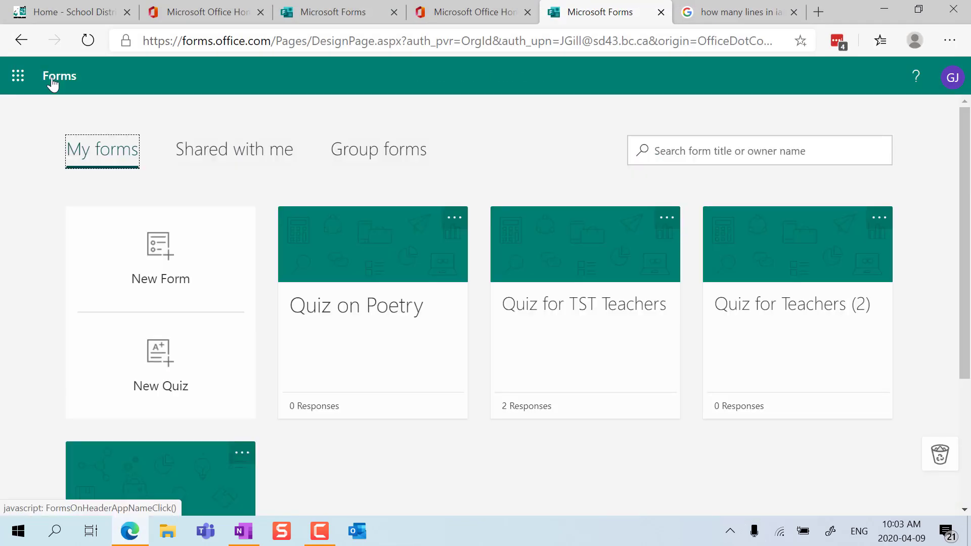